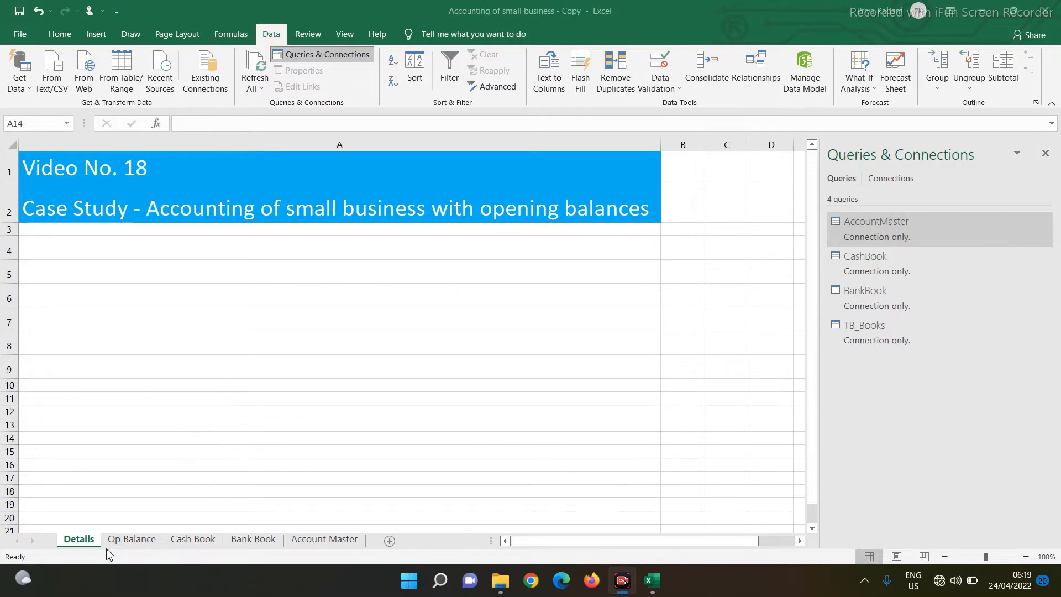
# Review the opening balances on the Op Balance sheet and the workbook's existing queries.
pyautogui.click(138, 543)
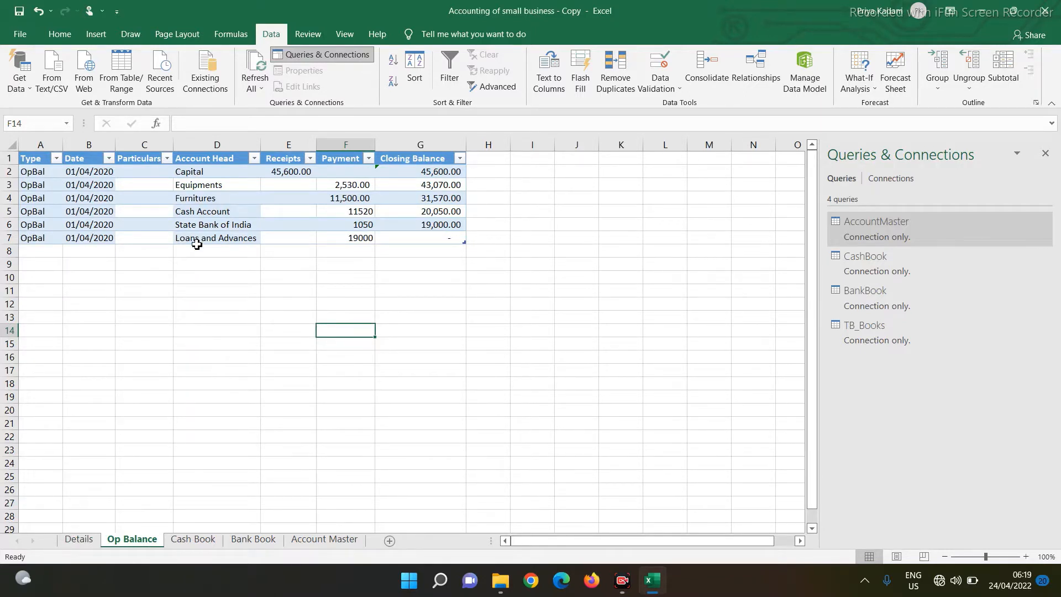
pyautogui.click(289, 175)
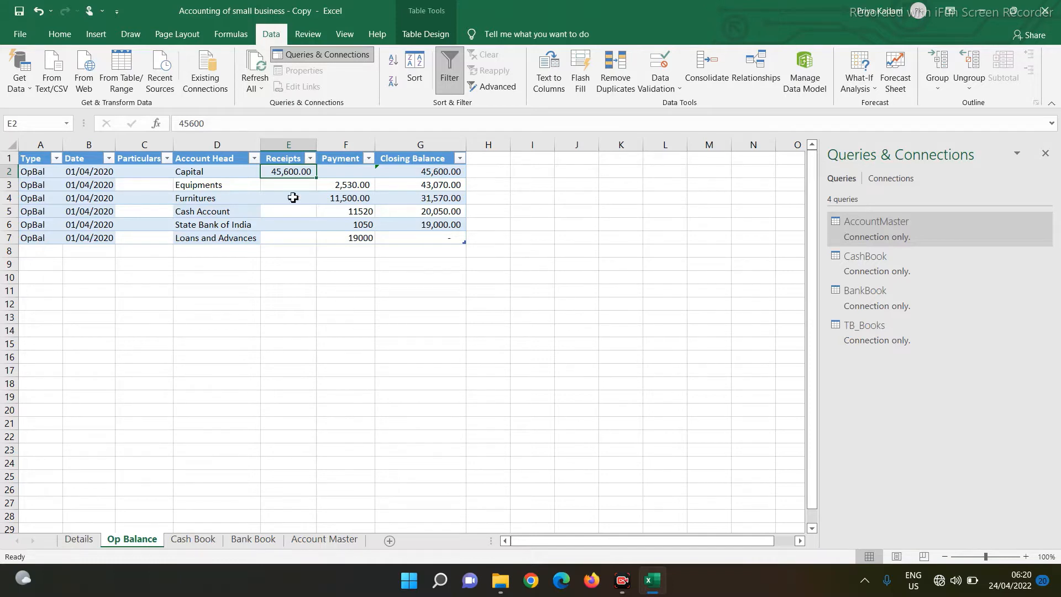
pyautogui.moveTo(859, 337)
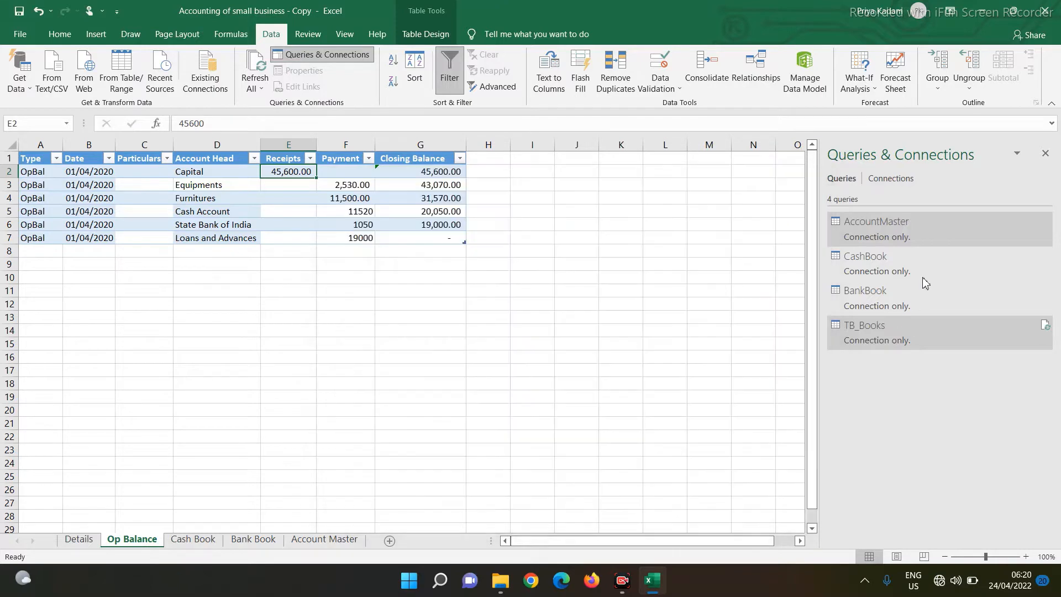
pyautogui.moveTo(902, 224)
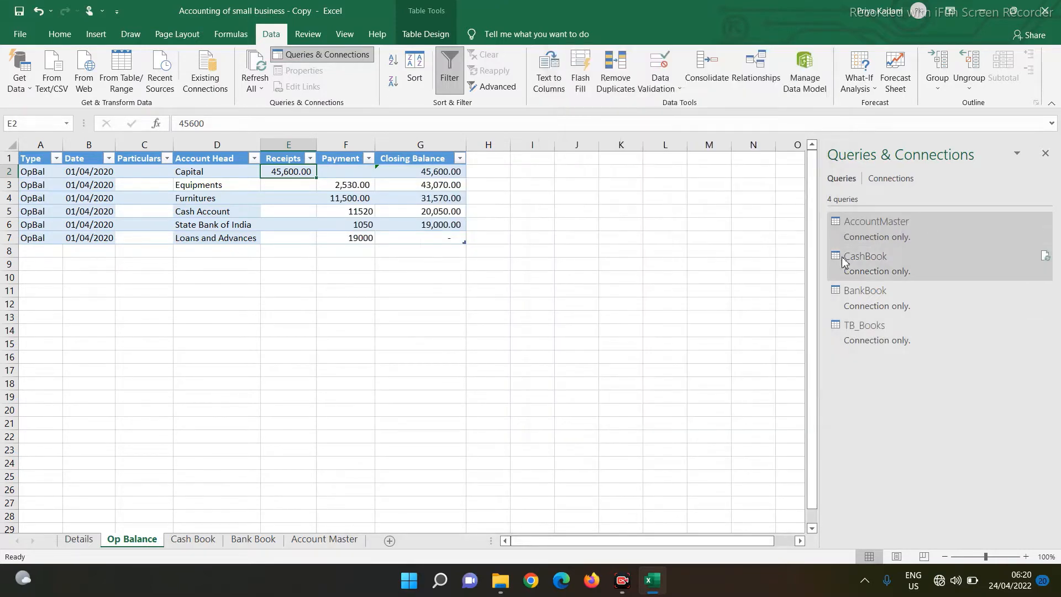
pyautogui.moveTo(874, 294)
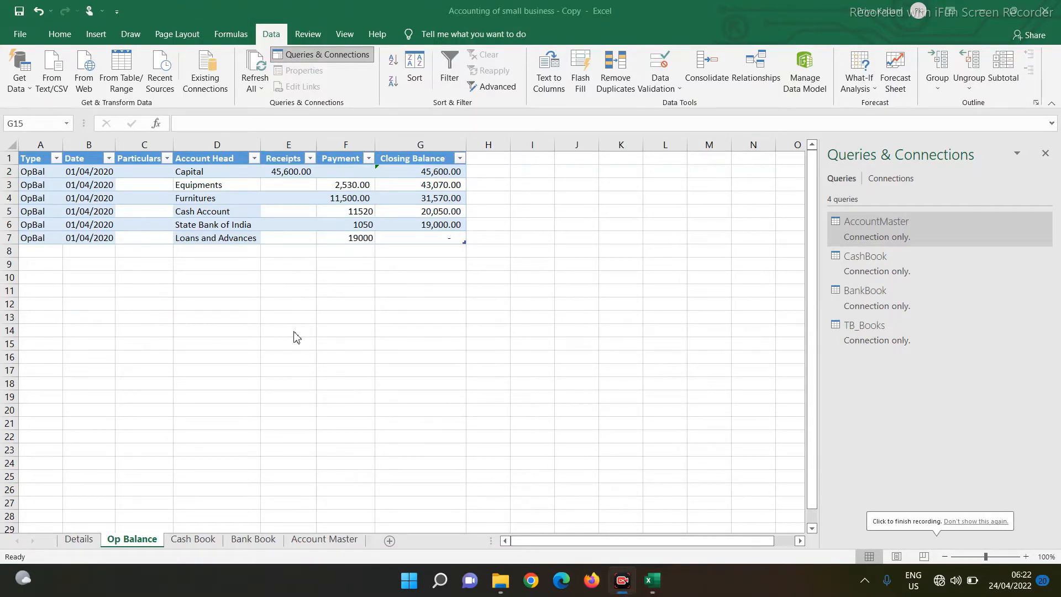
# Append the TB_Books, CashBook and BankBook queries, in that order, into one new query using the three-or-more-tables option.
pyautogui.click(269, 35)
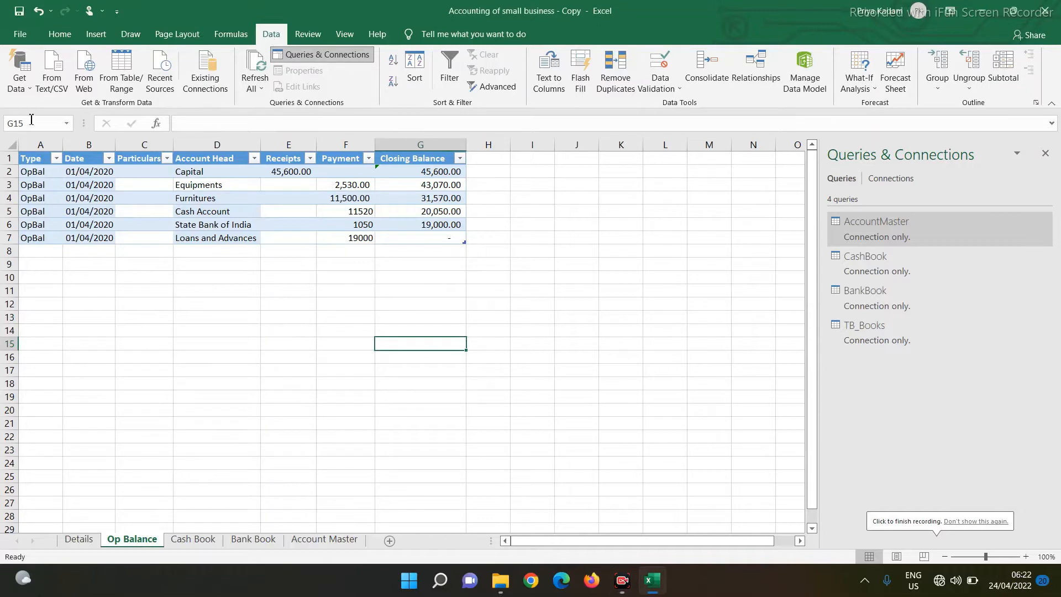
pyautogui.click(20, 74)
pyautogui.moveTo(32, 271)
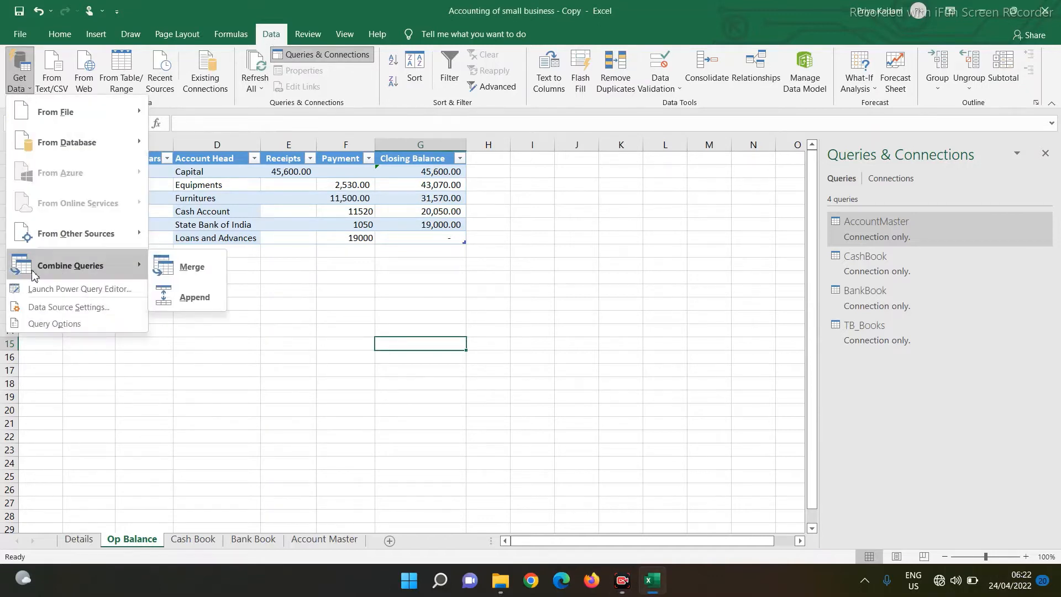
pyautogui.click(191, 298)
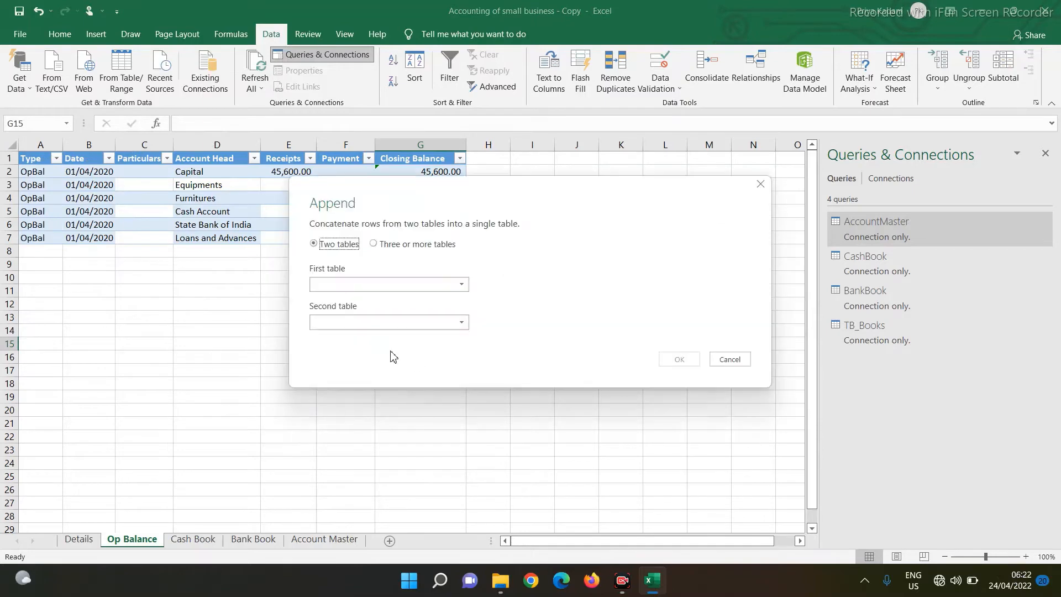
pyautogui.click(374, 245)
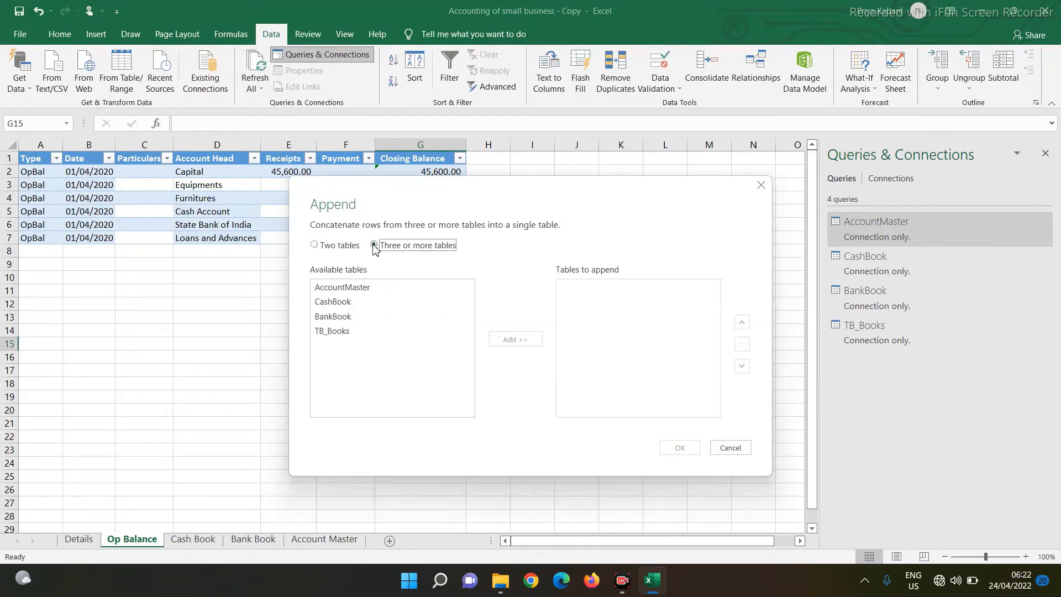
pyautogui.click(322, 333)
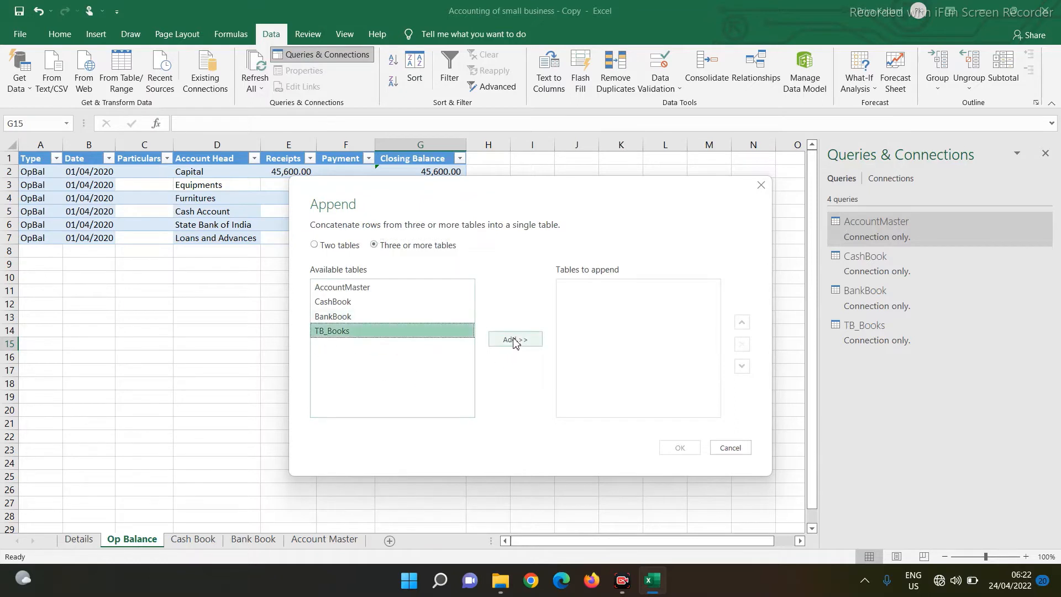
pyautogui.click(510, 339)
pyautogui.click(332, 303)
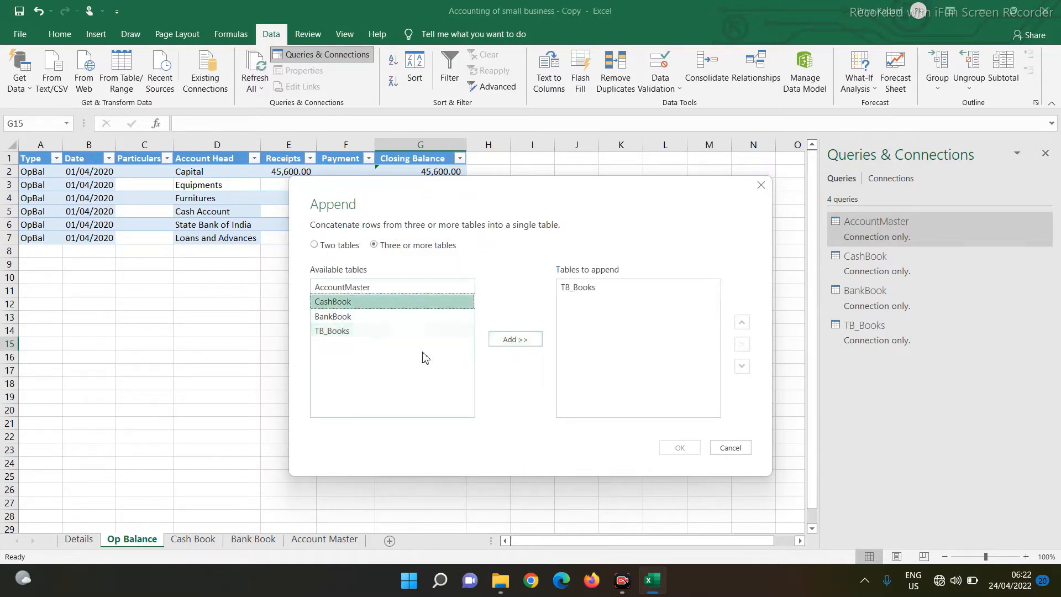
pyautogui.click(506, 339)
pyautogui.click(333, 316)
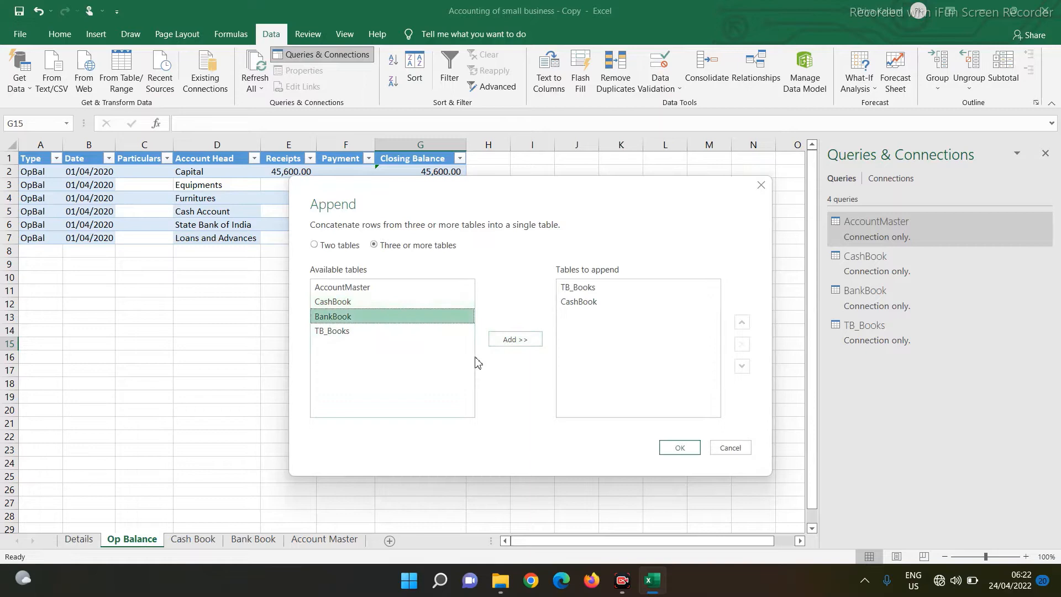
pyautogui.click(514, 340)
pyautogui.click(678, 448)
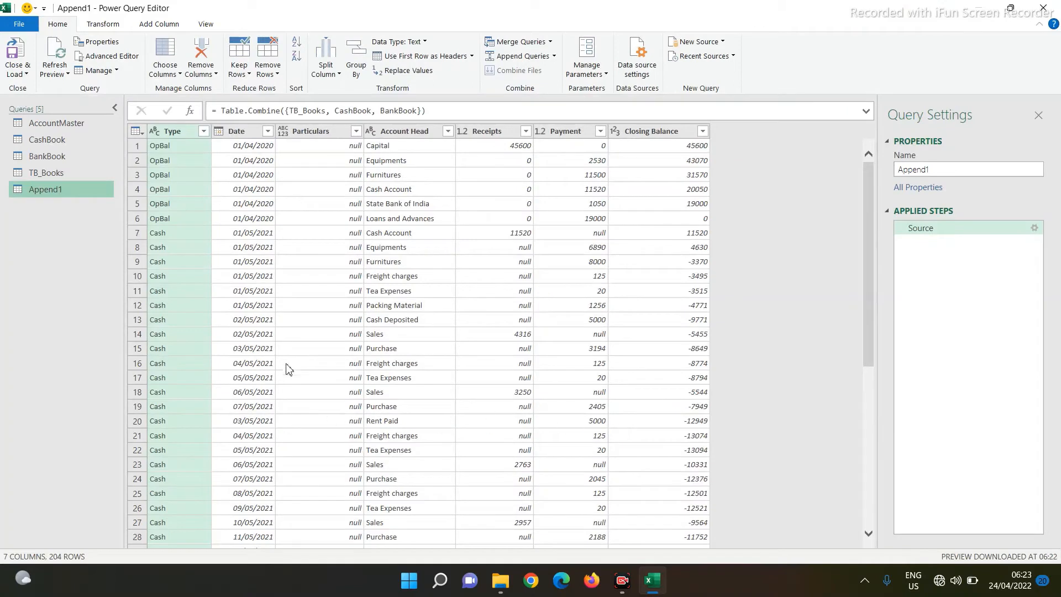
# Remove the Closing Balance column from the appended query.
pyautogui.click(669, 133)
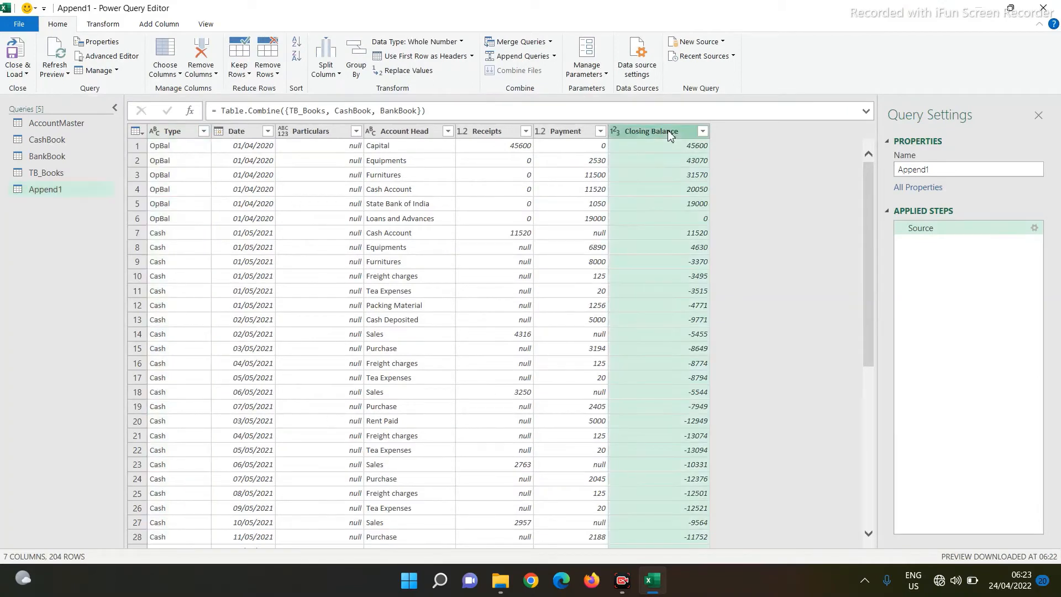
pyautogui.rightClick(670, 133)
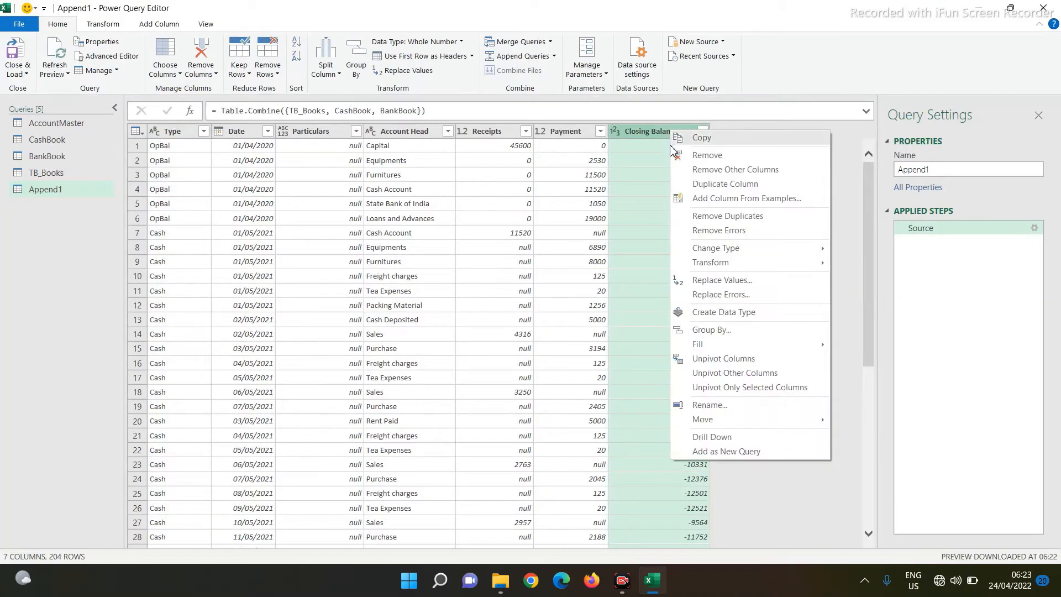
pyautogui.click(677, 160)
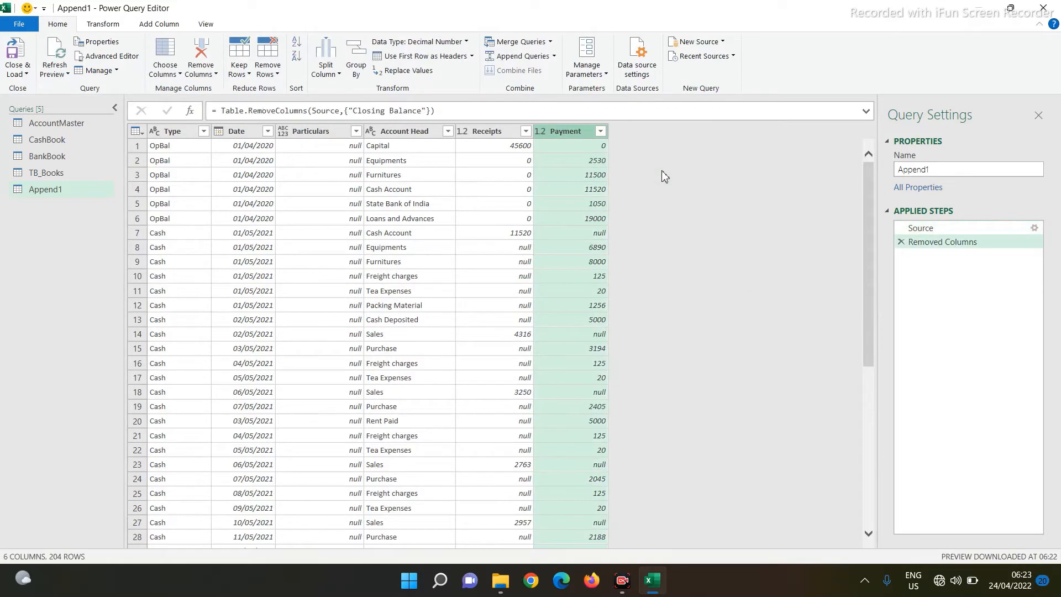
# Replace null with 0 in the Receipts and Payment columns.
pyautogui.click(484, 135)
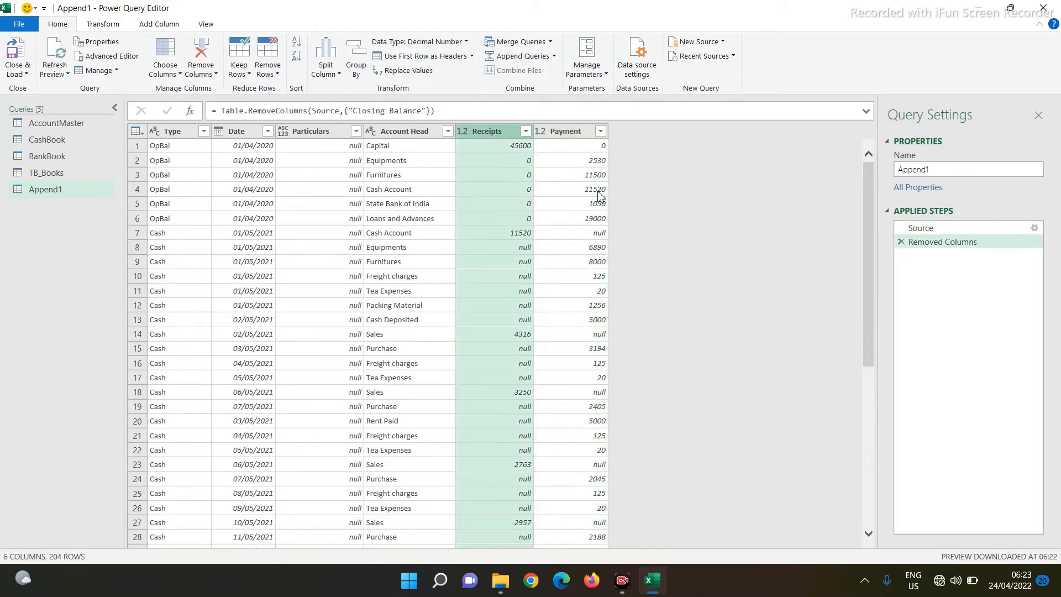
pyautogui.keyDown('ctrl'); pyautogui.click(584, 137); pyautogui.keyUp('ctrl')
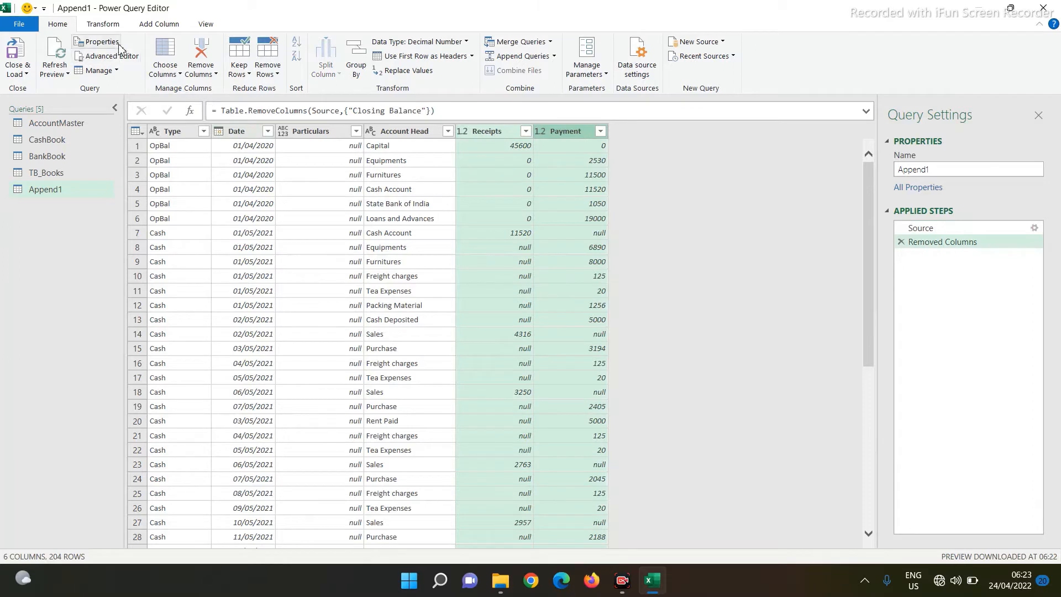
pyautogui.click(106, 26)
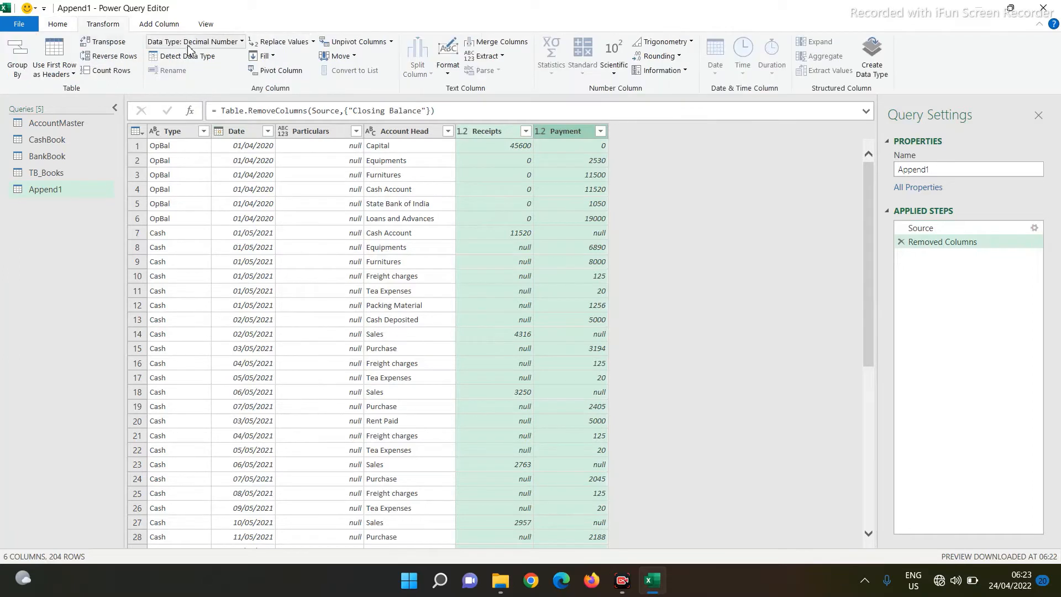
pyautogui.click(287, 51)
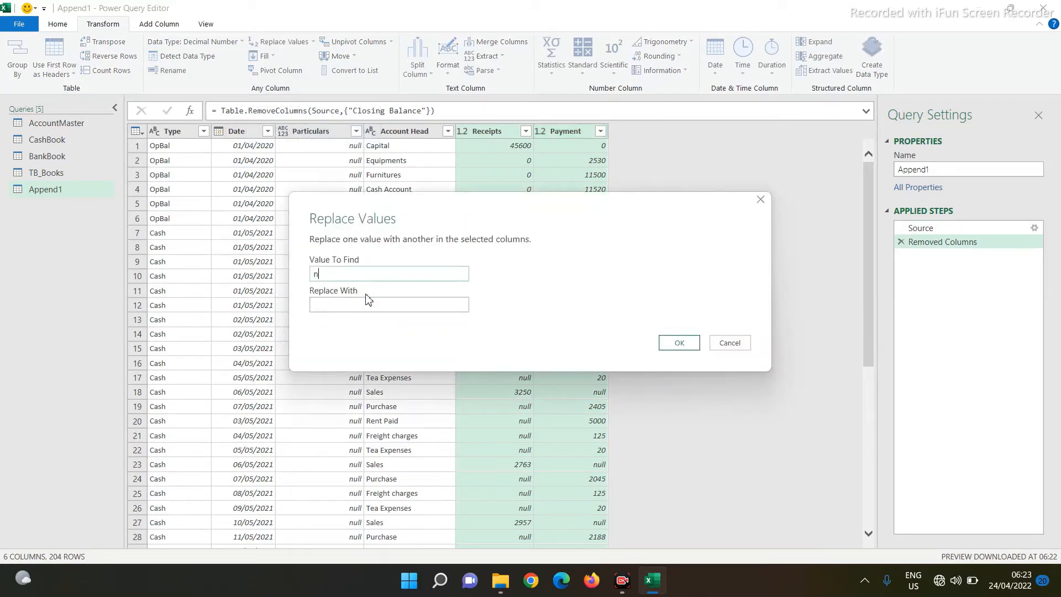
pyautogui.click(356, 301)
pyautogui.click(676, 342)
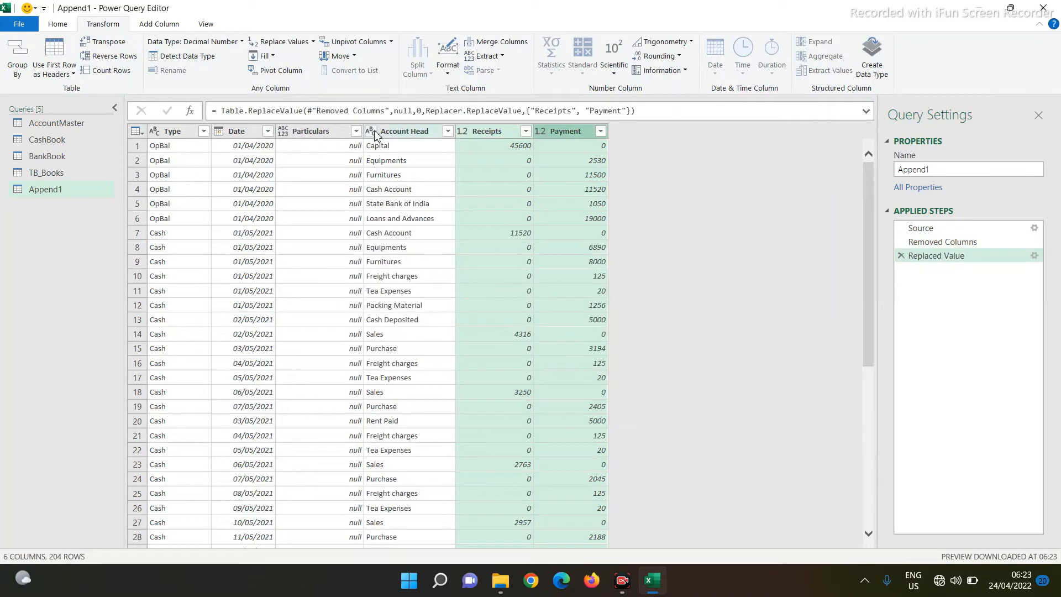
# Format the Account Head column's text with Capitalize Each Word.
pyautogui.click(413, 135)
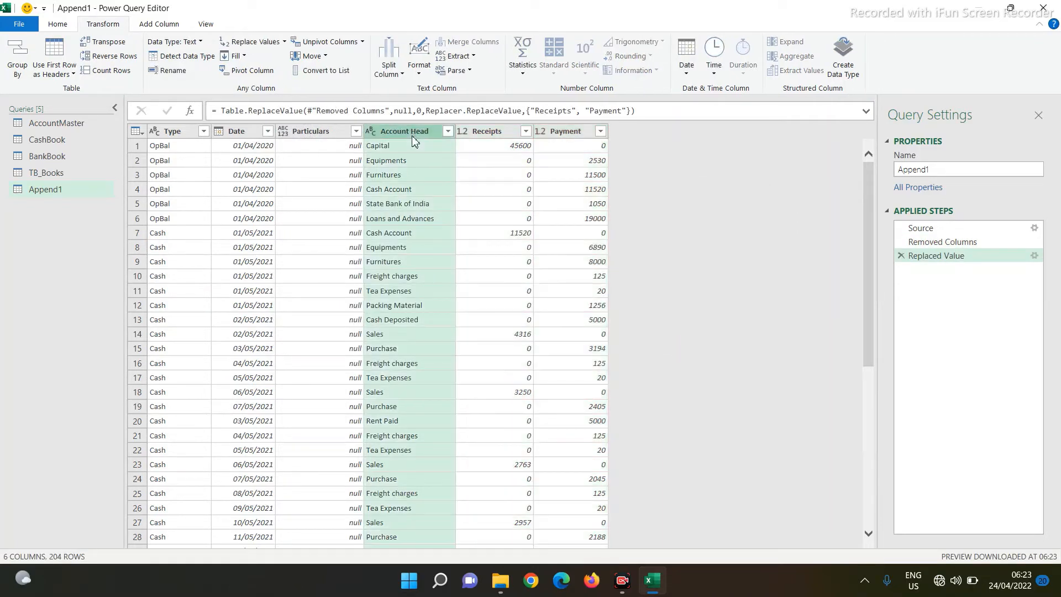
pyautogui.click(419, 75)
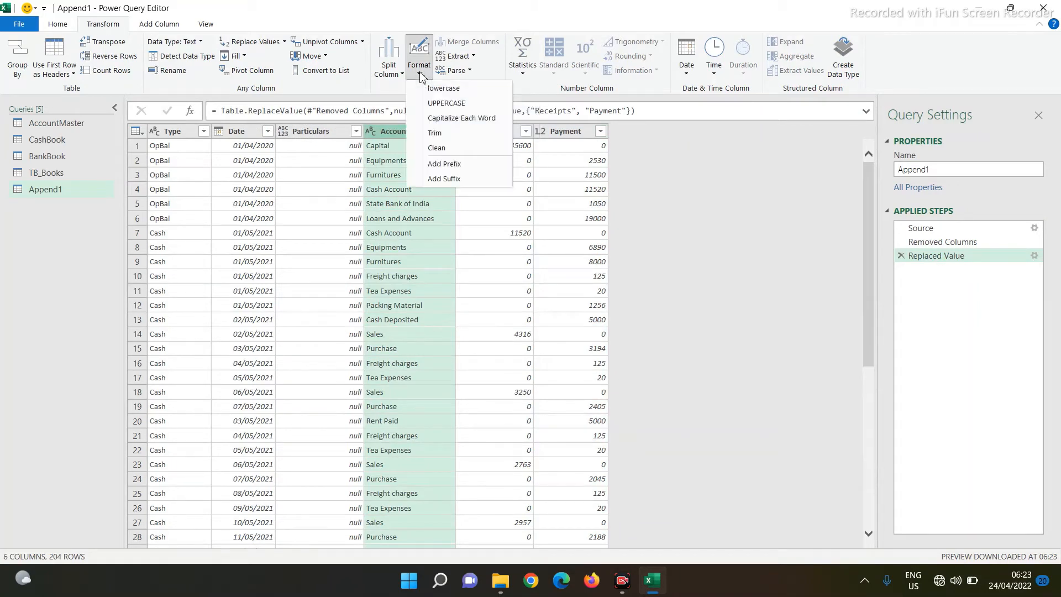
pyautogui.click(432, 120)
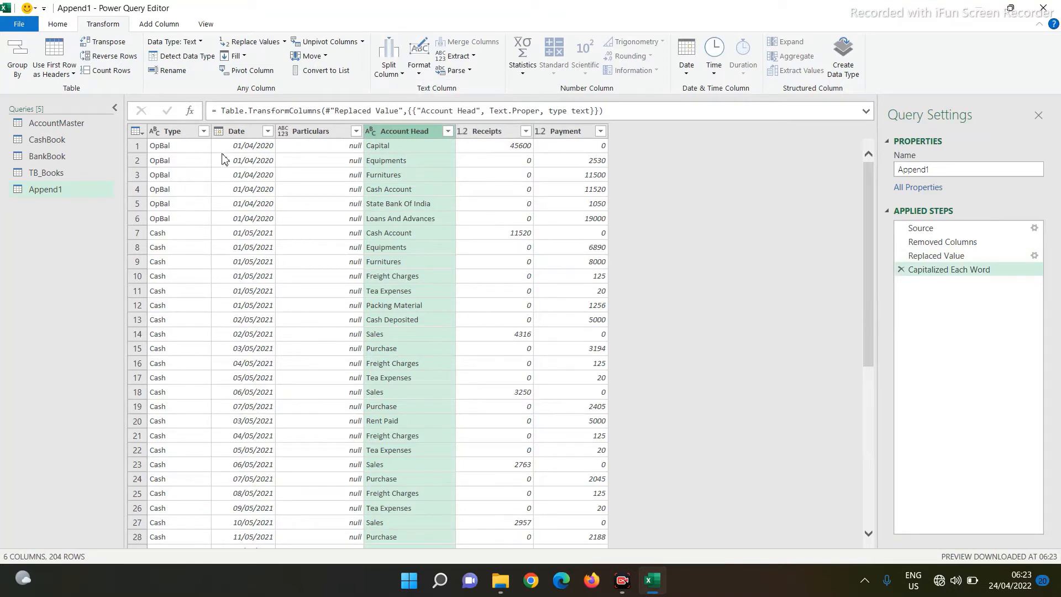
# Sort the rows by Date in ascending order and filter out the null entries in Account Head.
pyautogui.click(268, 132)
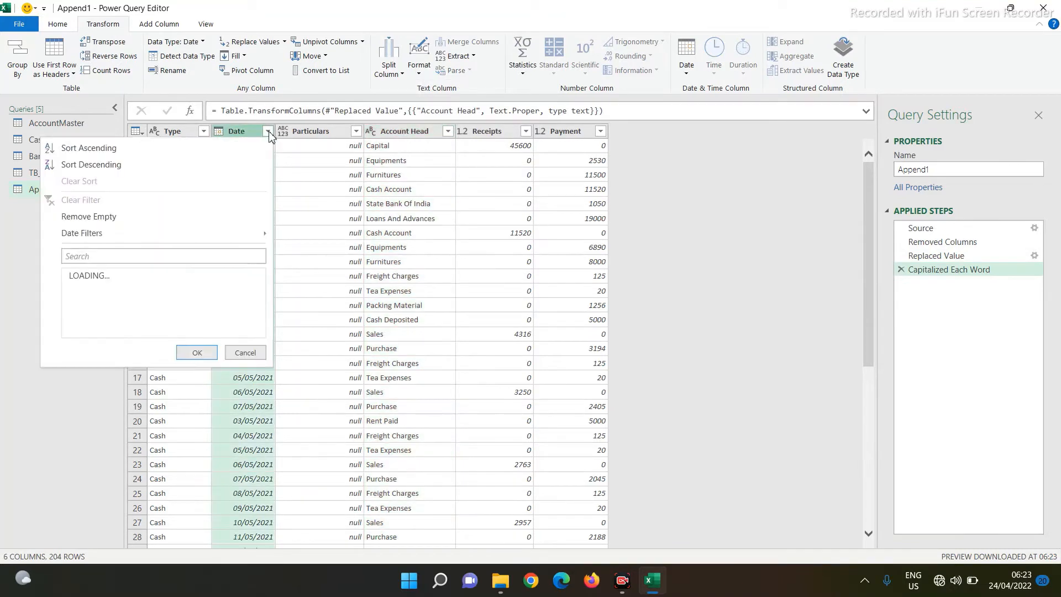
pyautogui.click(89, 148)
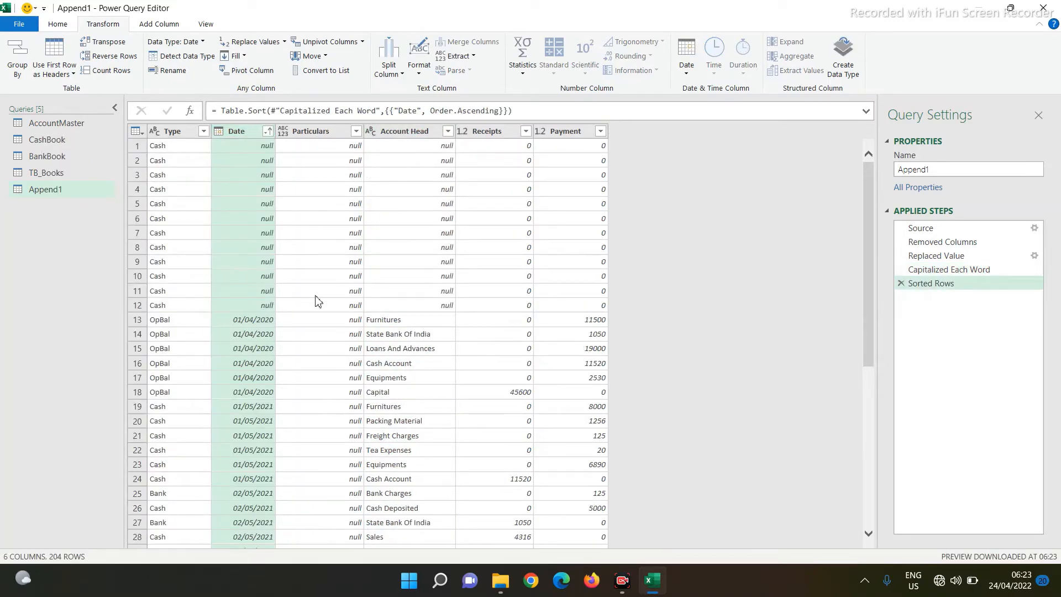
pyautogui.click(451, 161)
pyautogui.click(448, 131)
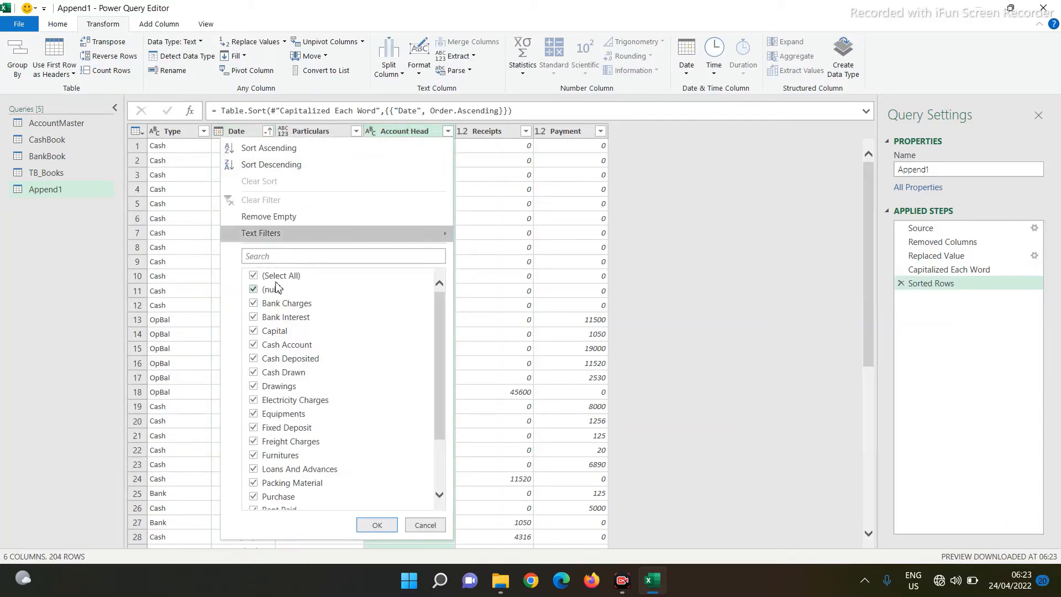
pyautogui.click(254, 289)
pyautogui.click(375, 525)
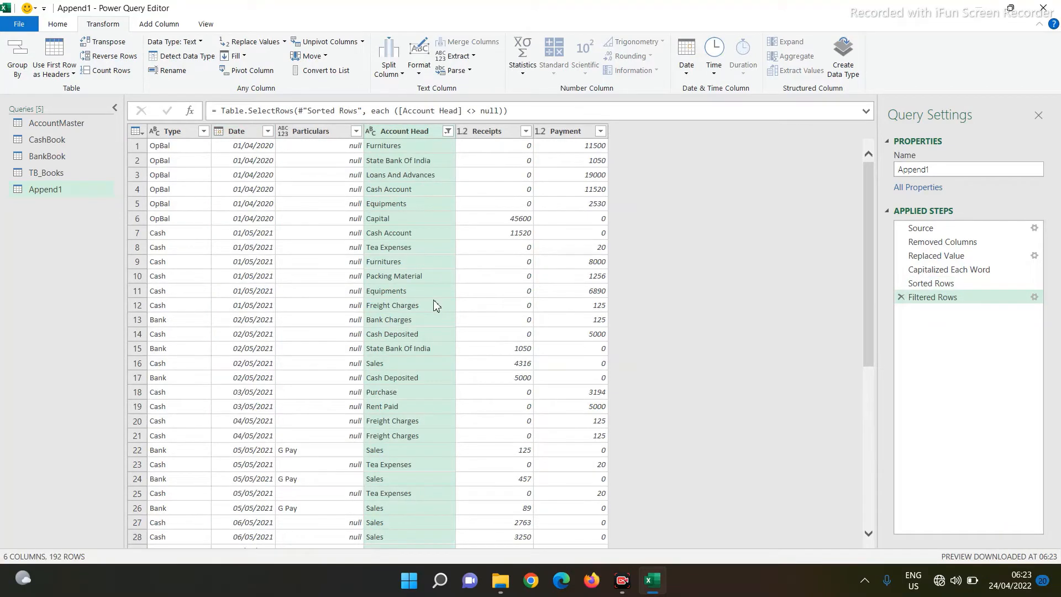
# Load the appended query into the workbook, and rename the query Day Book.
pyautogui.click(20, 23)
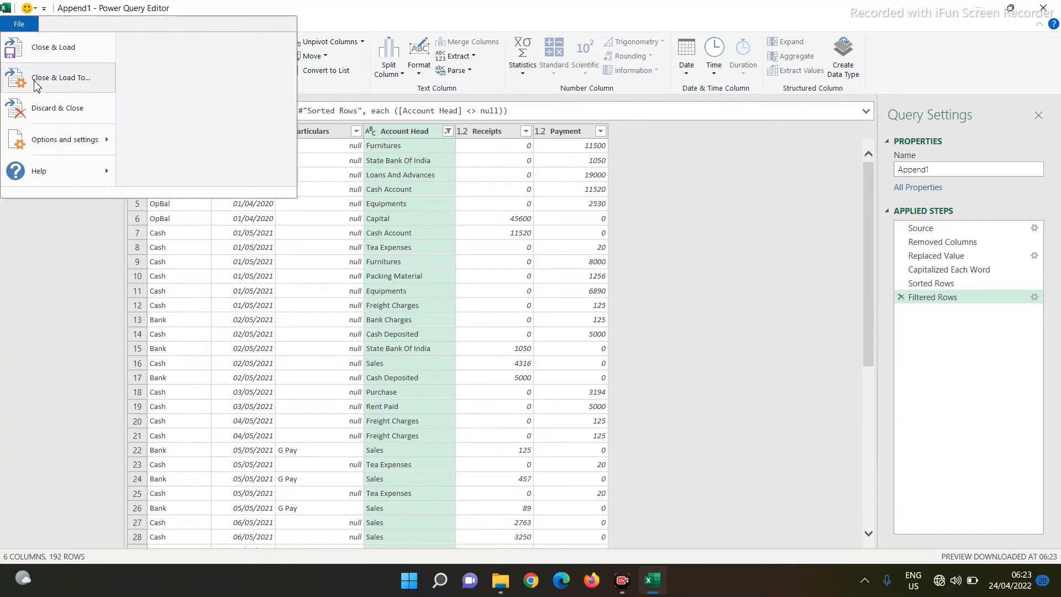
pyautogui.click(42, 48)
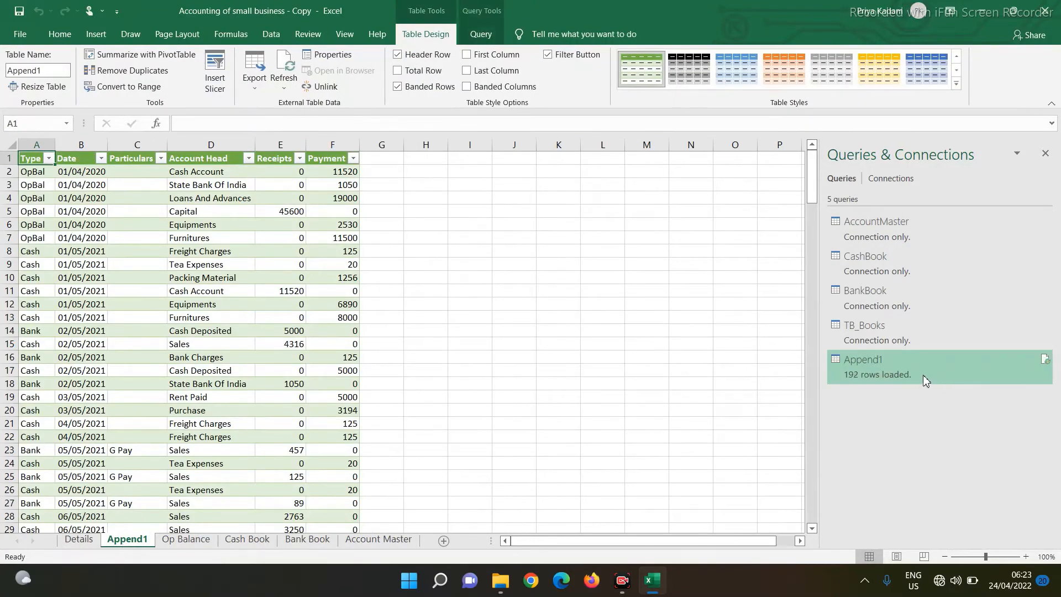
pyautogui.doubleClick(880, 369)
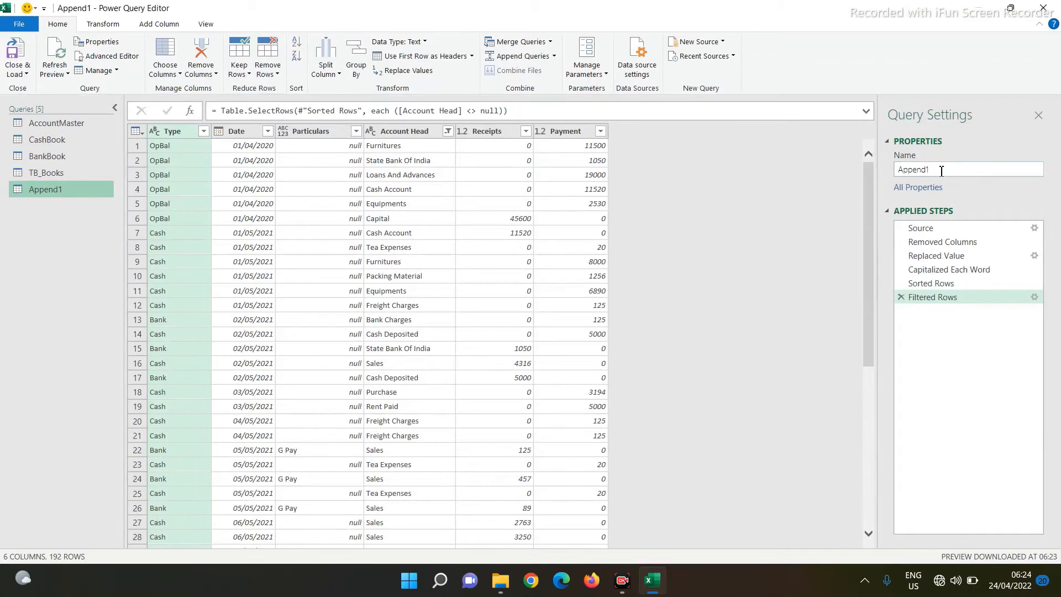
pyautogui.click(940, 170)
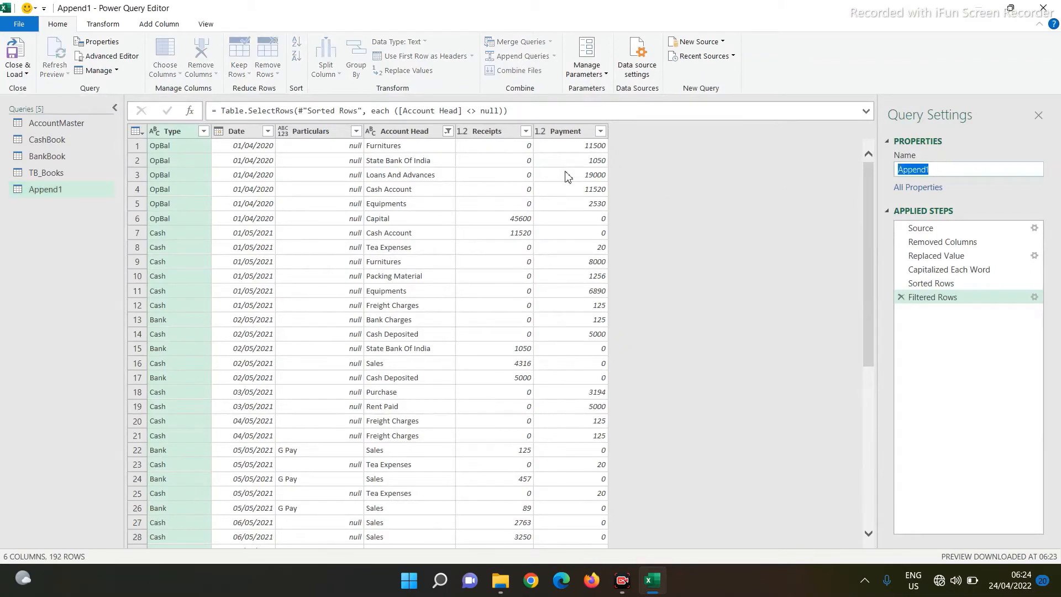
pyautogui.write('Day Book')
pyautogui.press('Return')
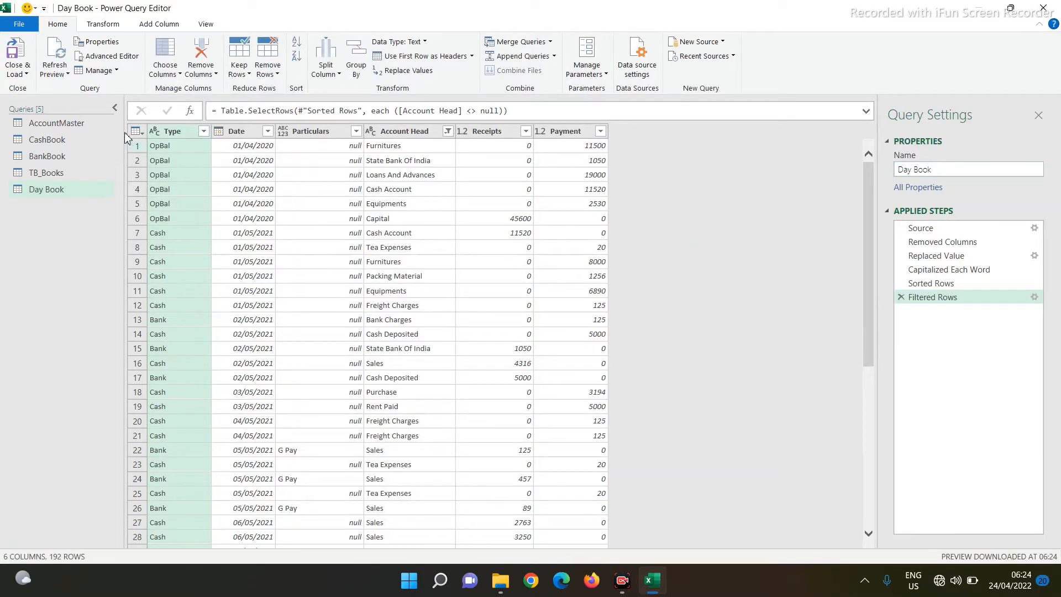
pyautogui.click(16, 77)
pyautogui.click(33, 89)
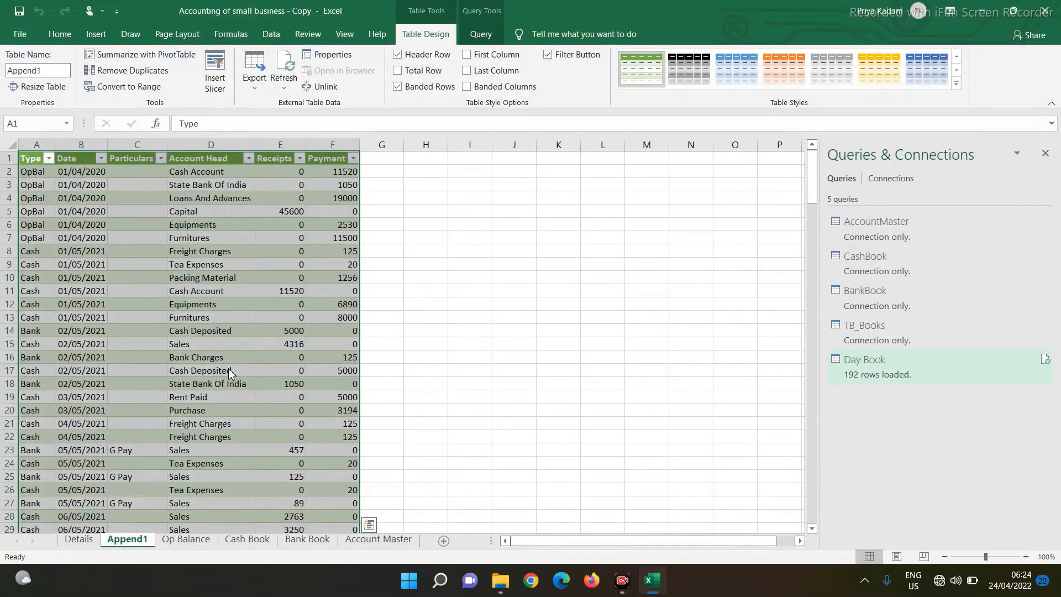
# Rename the Append1 worksheet as DayBook.
pyautogui.doubleClick(127, 539)
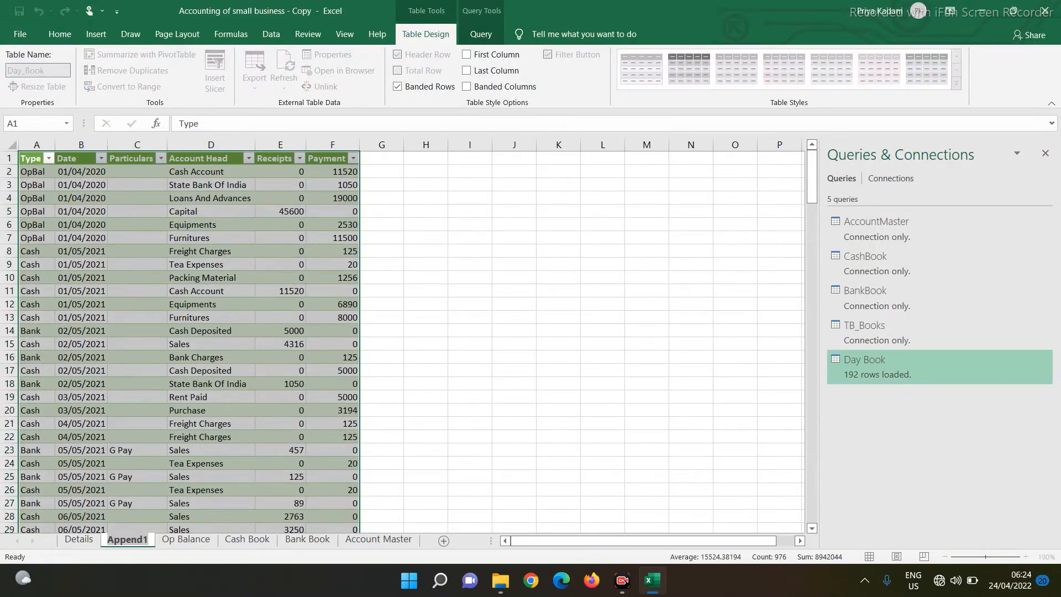
pyautogui.write('DayBook')
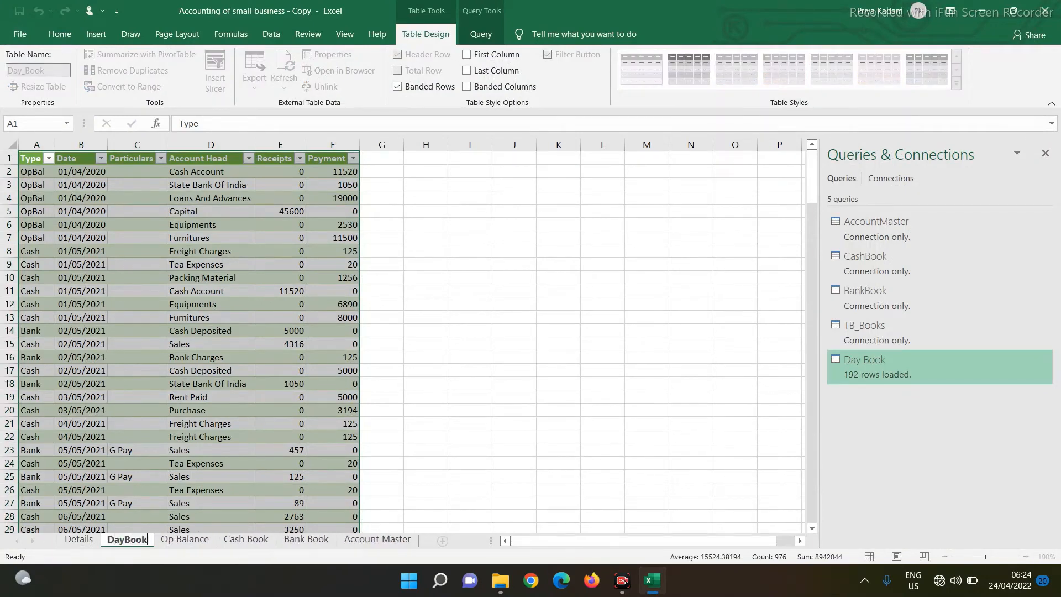
pyautogui.press('Return')
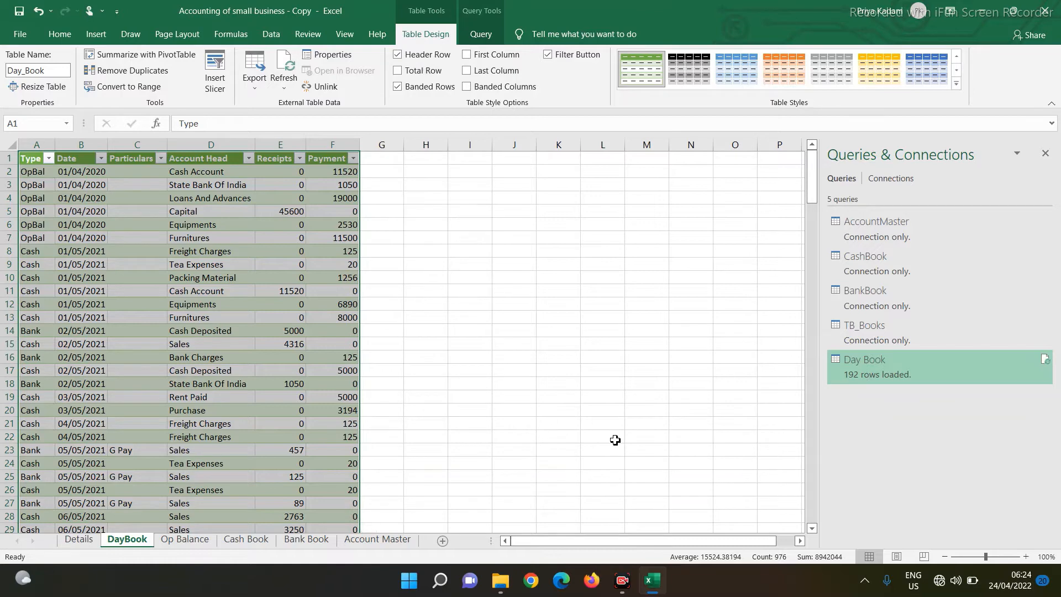
# Create a query that references Day Book, and start a conditional column in it named DebitOpBal.
pyautogui.rightClick(872, 363)
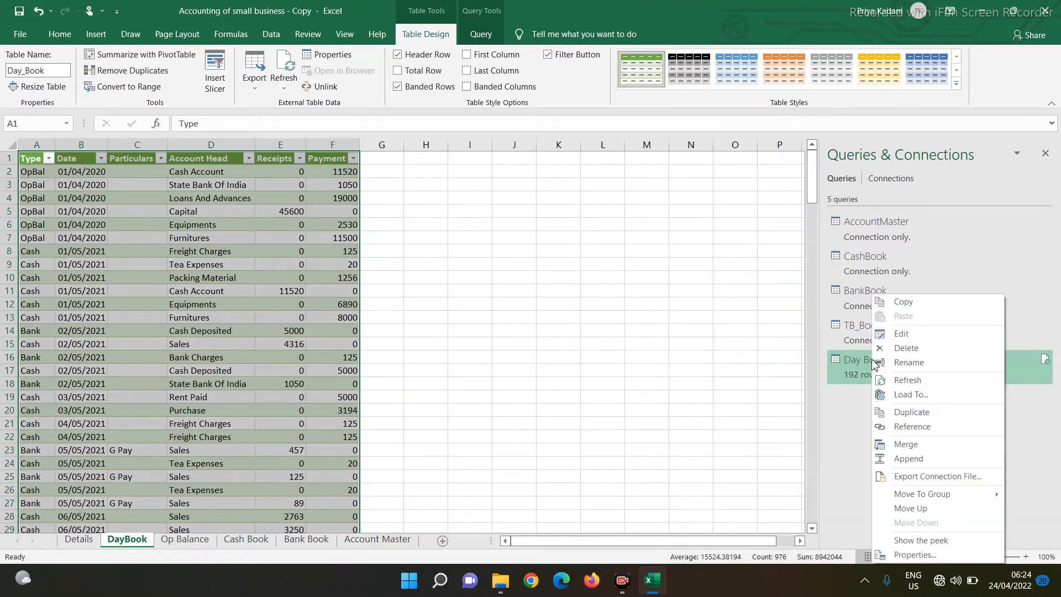
pyautogui.click(906, 427)
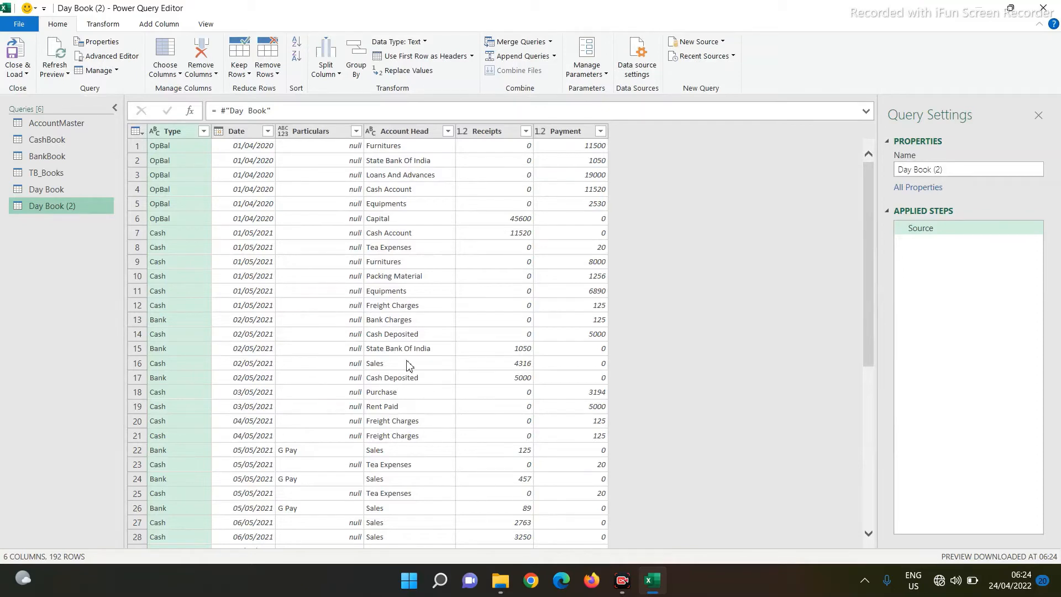
pyautogui.click(160, 26)
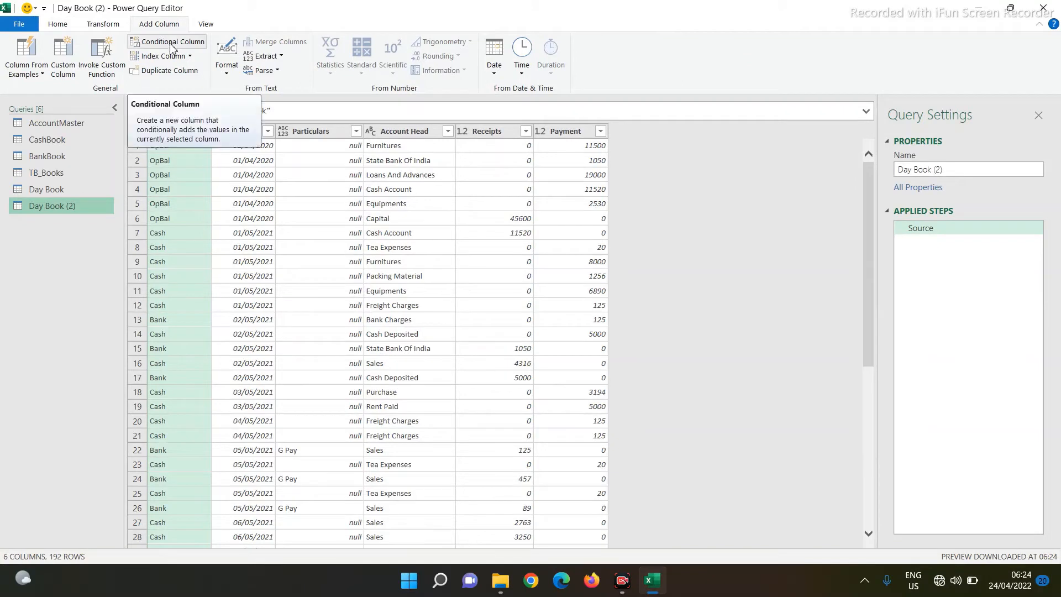
pyautogui.click(171, 46)
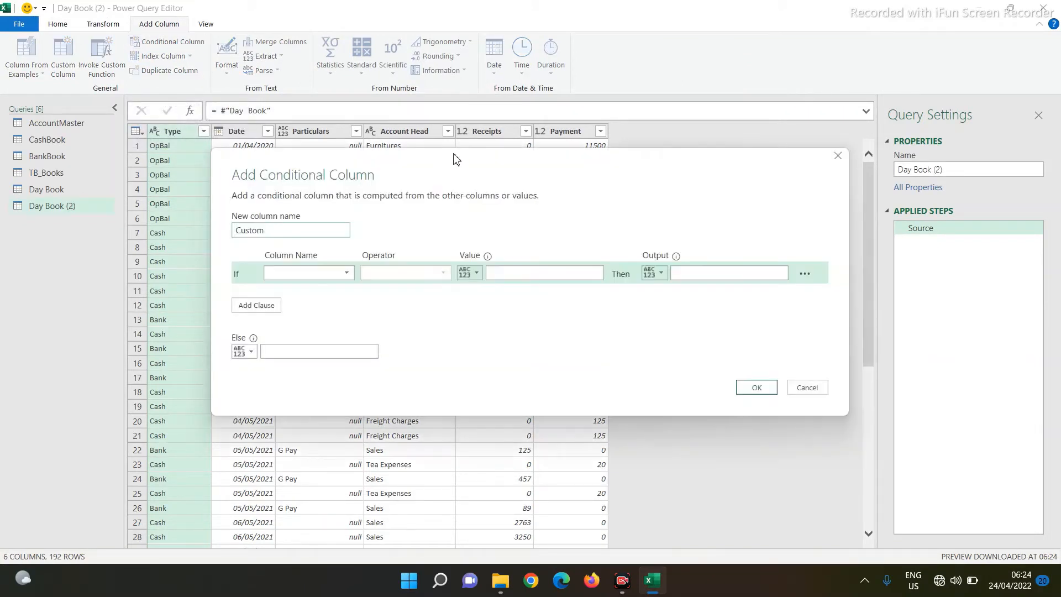
pyautogui.moveTo(457, 160); pyautogui.dragTo(475, 255)
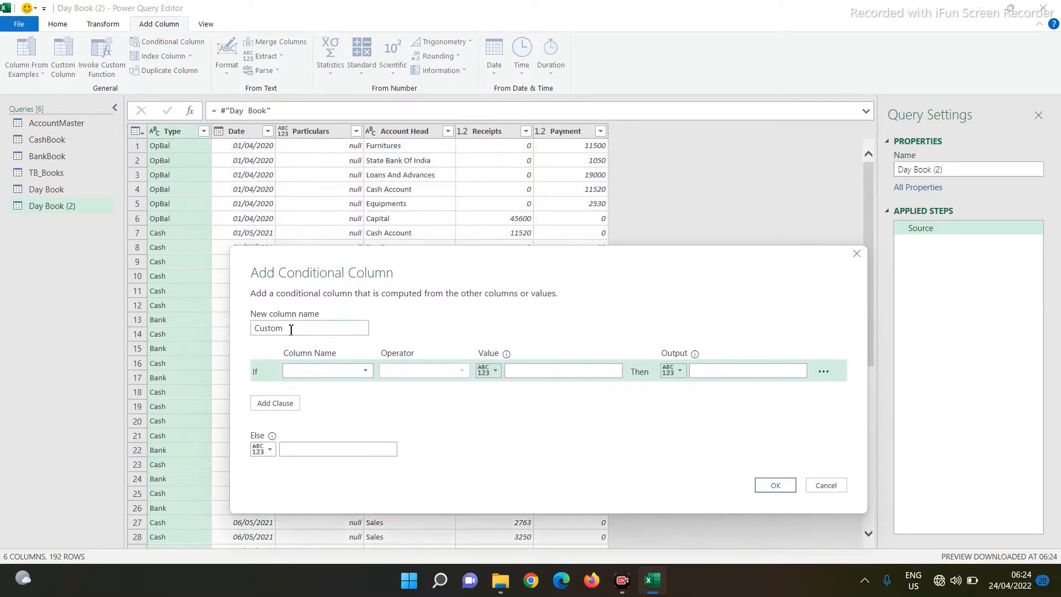
pyautogui.moveTo(291, 330); pyautogui.dragTo(63, 304)
pyautogui.write('OpBal')
# Make DebitOpBal return the Payment column when Type equals OpBal, and 0 otherwise.
pyautogui.click(326, 375)
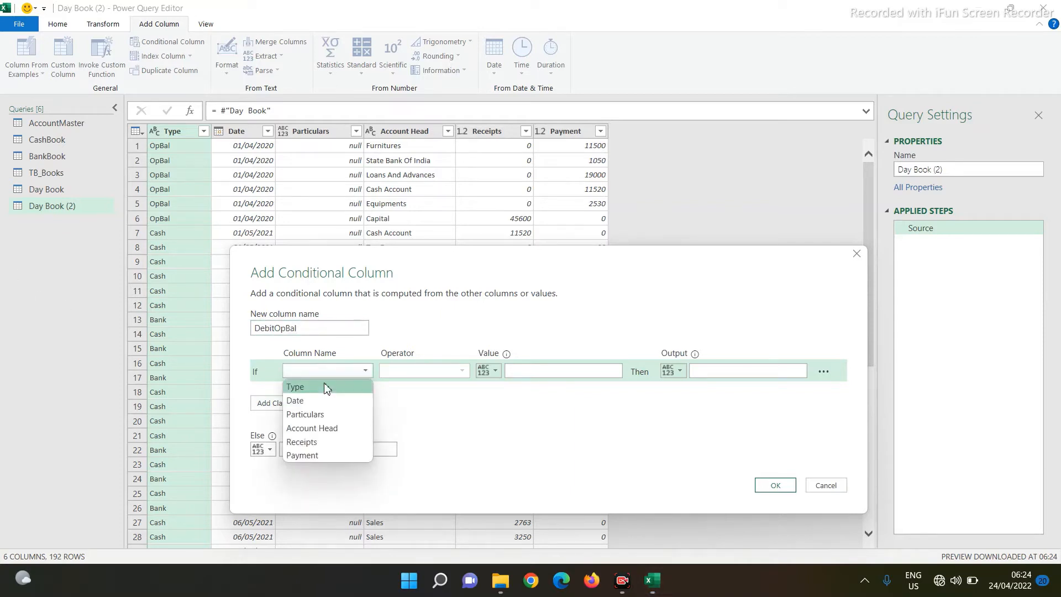
pyautogui.click(326, 388)
pyautogui.click(525, 371)
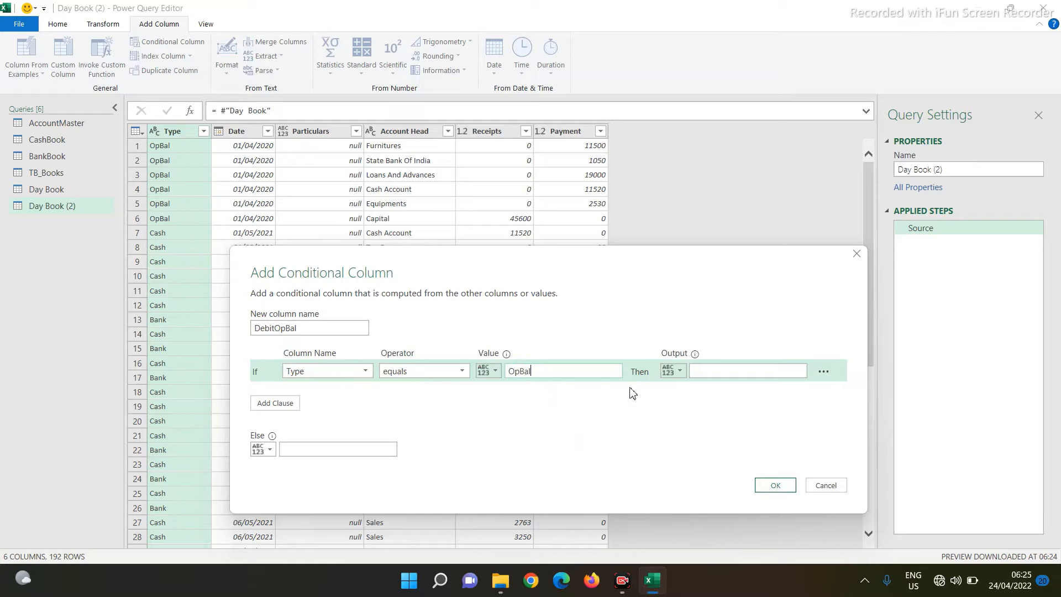
pyautogui.click(680, 376)
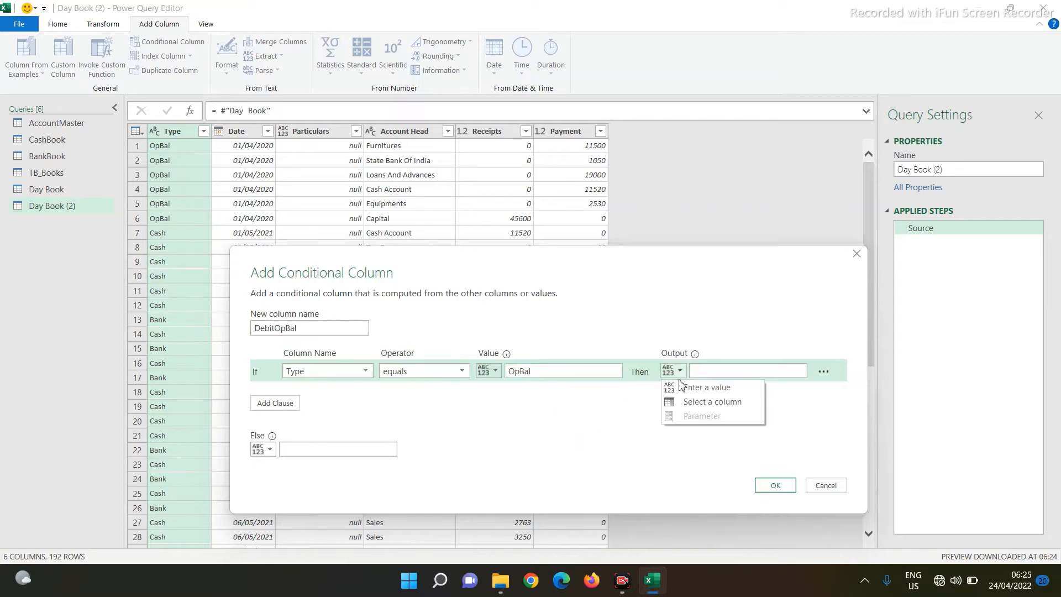
pyautogui.click(673, 402)
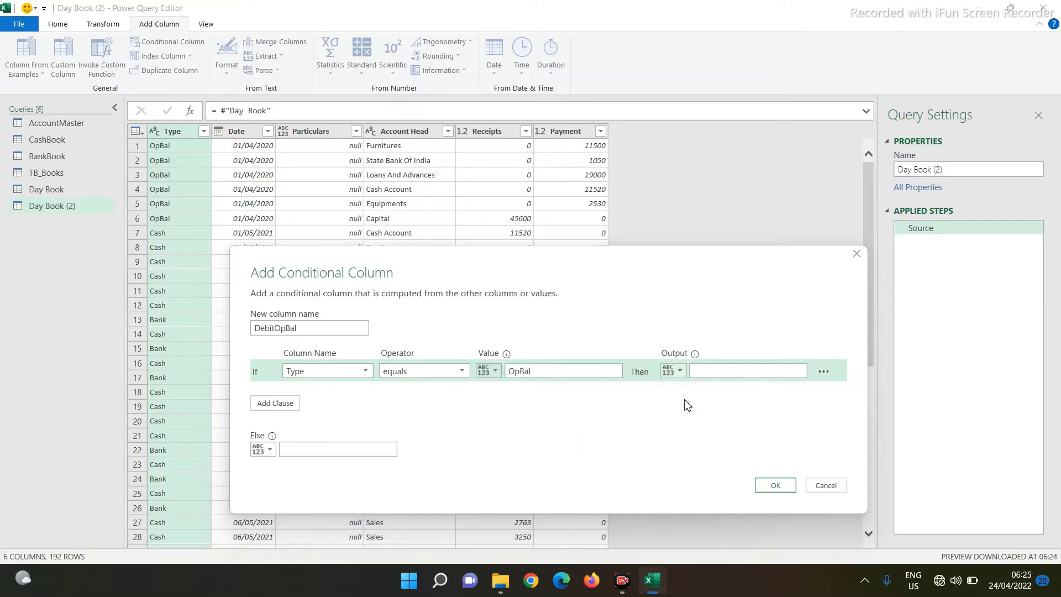
pyautogui.click(799, 375)
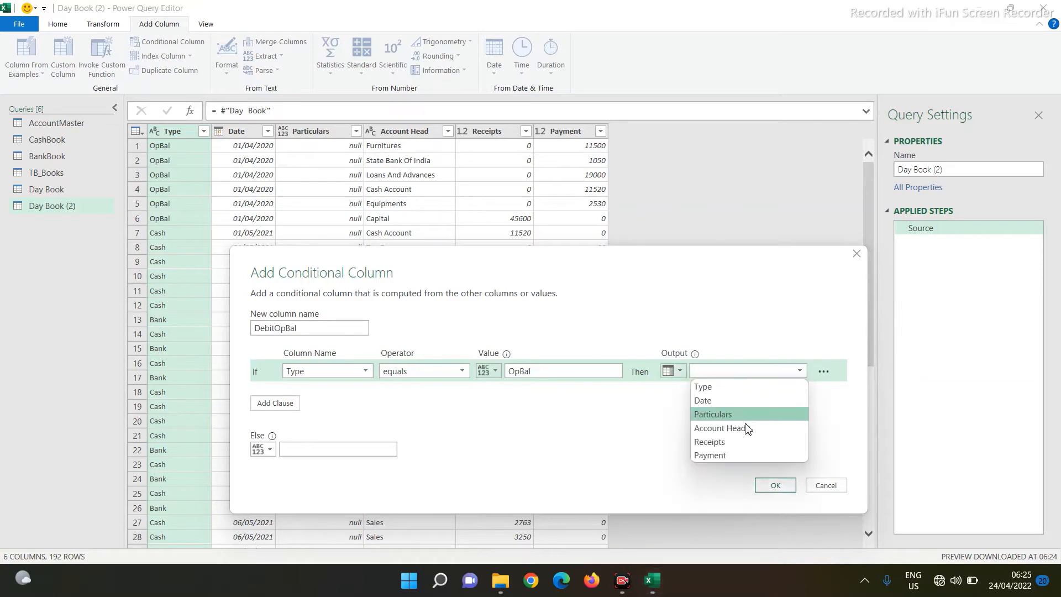
pyautogui.click(719, 451)
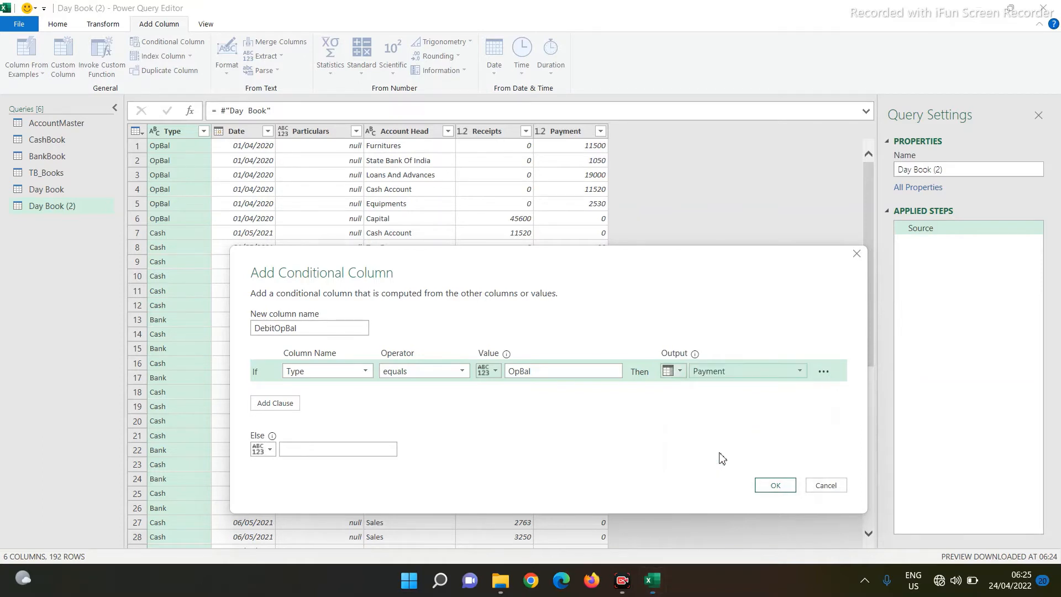
pyautogui.click(311, 448)
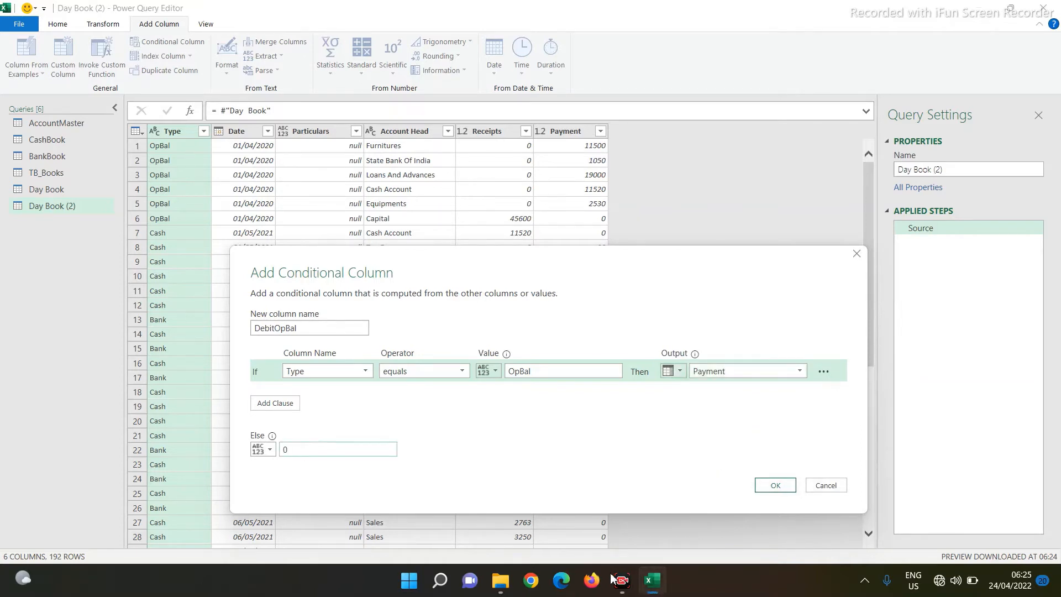
pyautogui.click(777, 486)
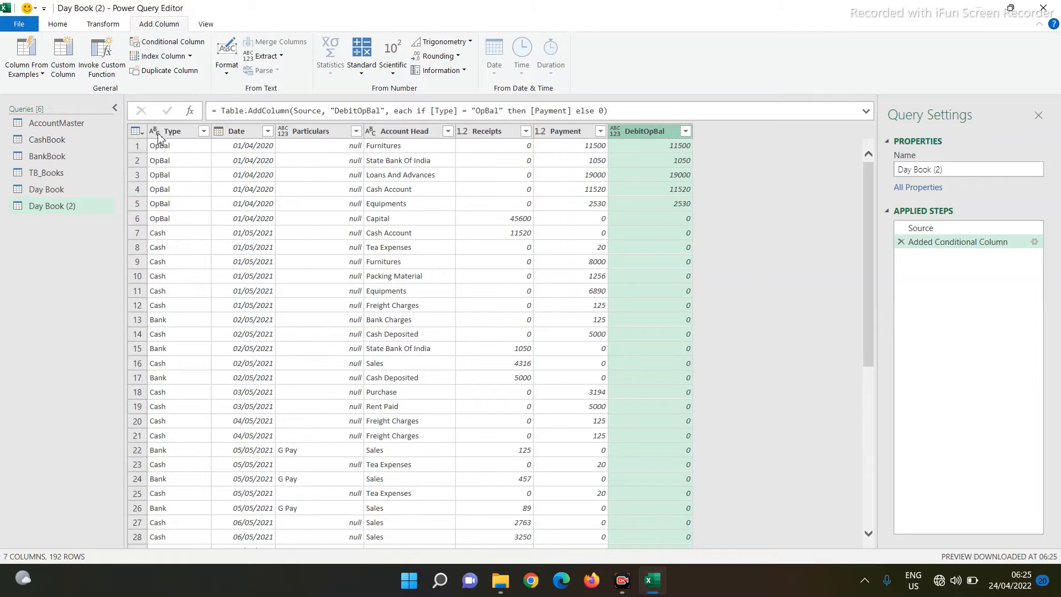
# Add a conditional column named CreditOpBal that returns the Receipts column when Type equals OpBal, and 0 otherwise.
pyautogui.click(166, 42)
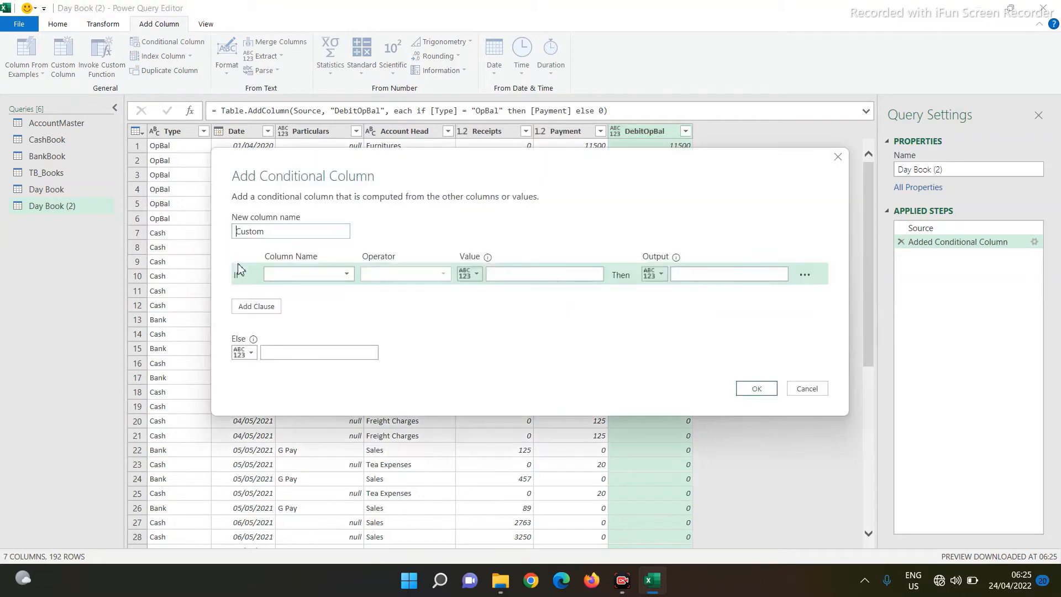
pyautogui.doubleClick(260, 231)
pyautogui.write('Credit')
pyautogui.click(330, 279)
pyautogui.click(284, 288)
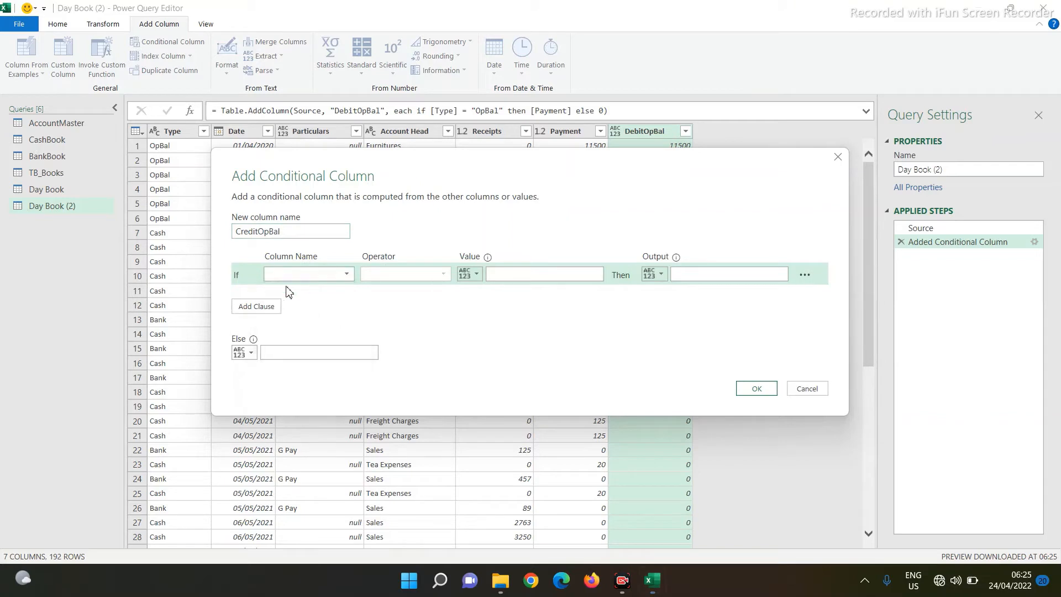
pyautogui.click(507, 276)
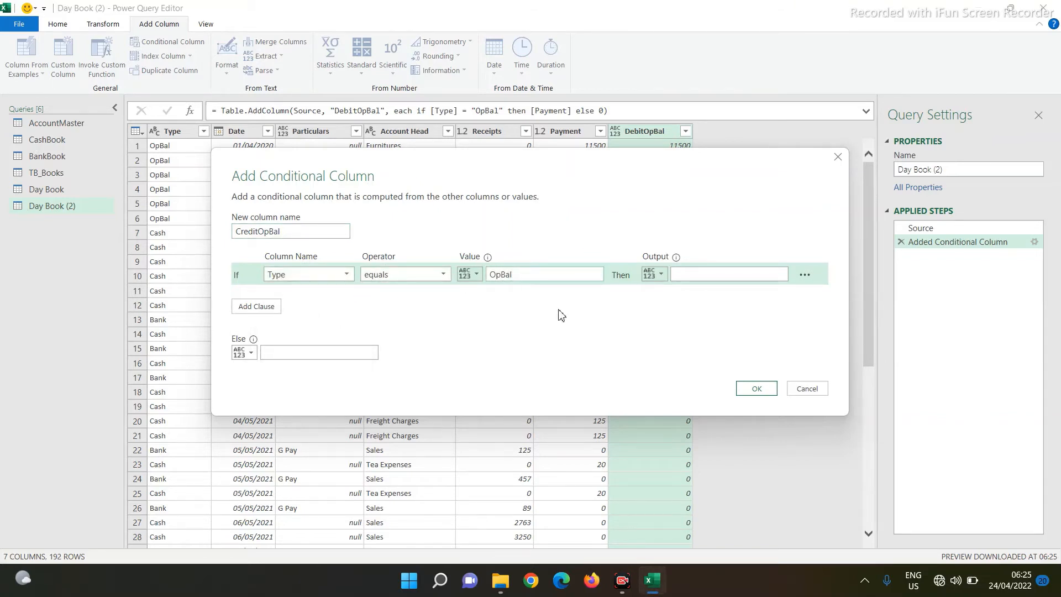
pyautogui.click(661, 275)
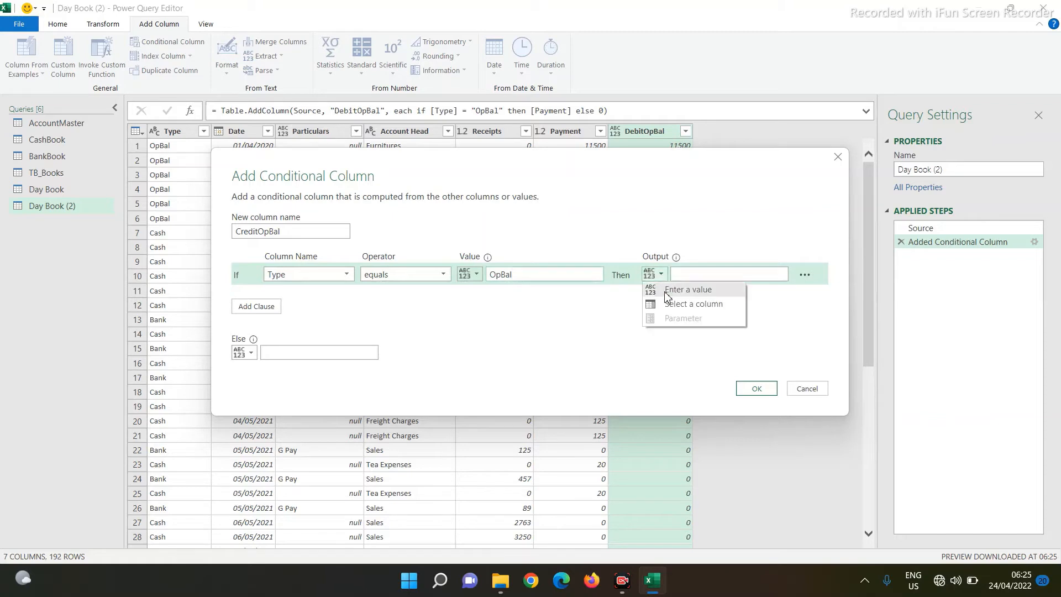
pyautogui.click(675, 304)
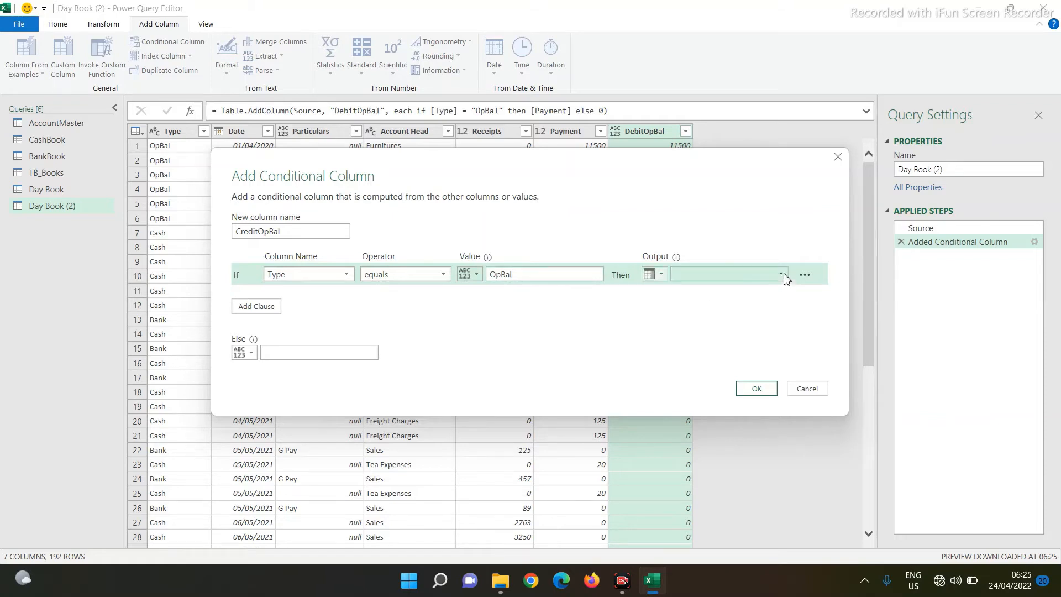
pyautogui.click(784, 274)
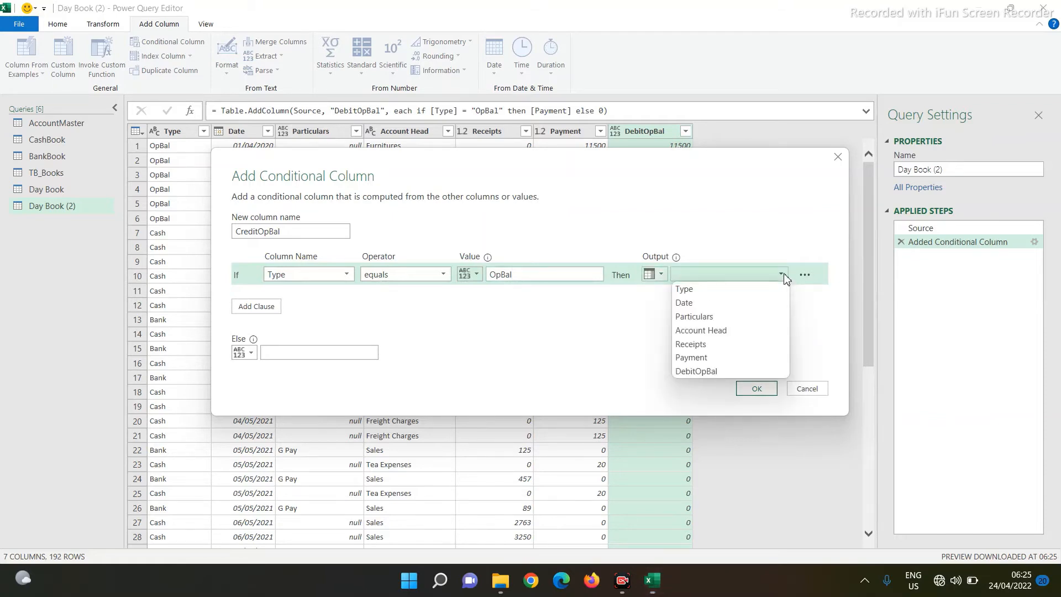
pyautogui.click(711, 344)
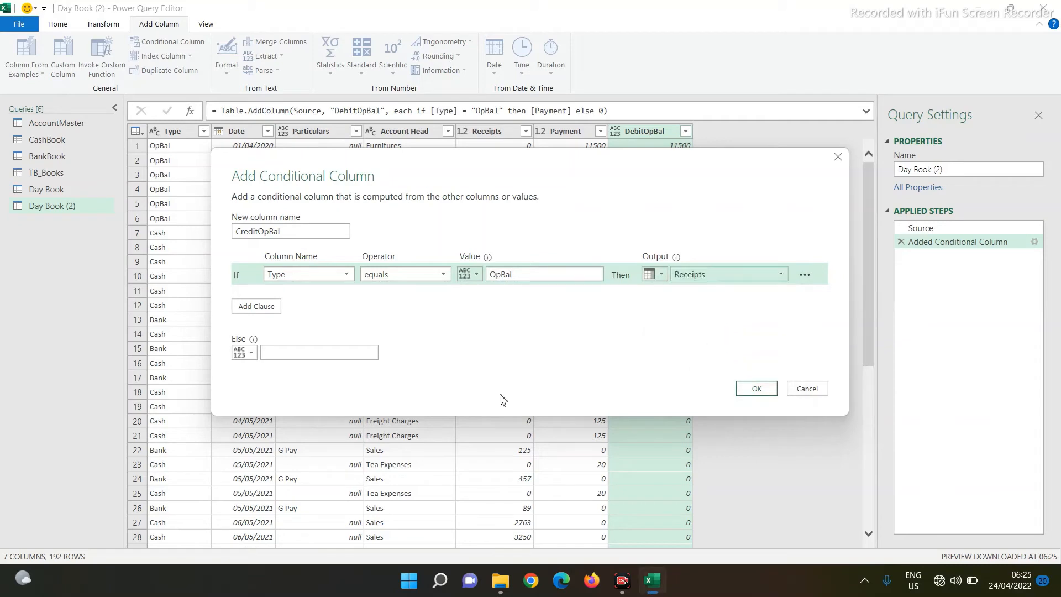
pyautogui.click(285, 349)
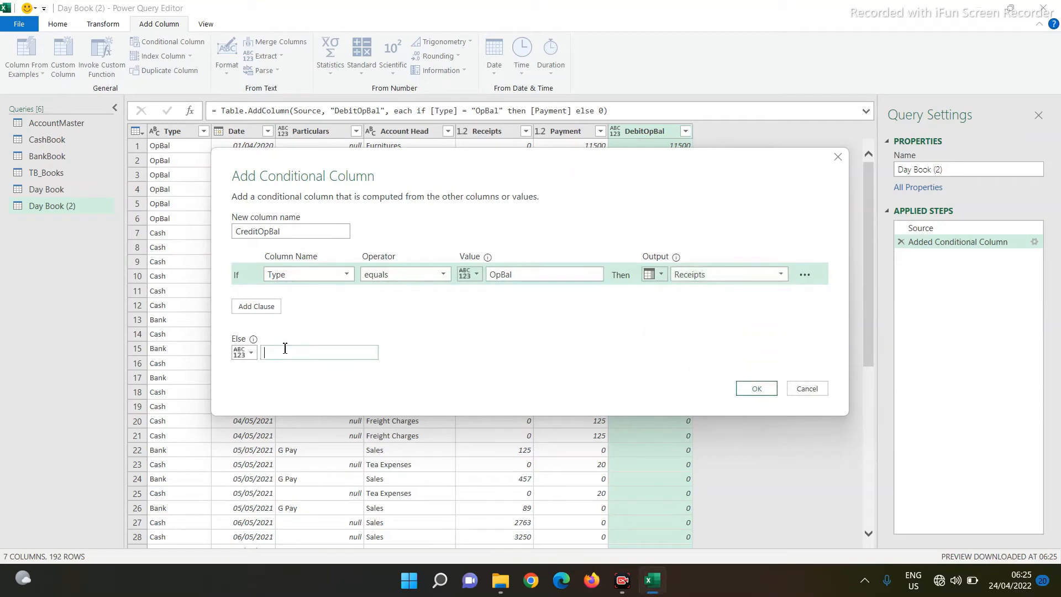
pyautogui.click(755, 388)
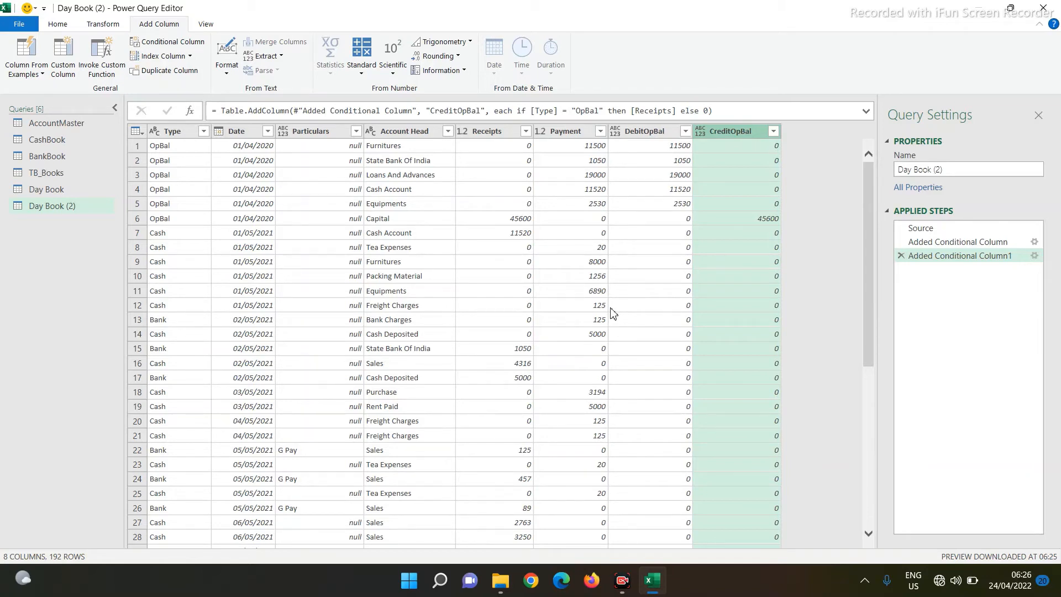
# Add a column that subtracts DebitOpBal from Payment, and name it Debit trans.
pyautogui.click(566, 135)
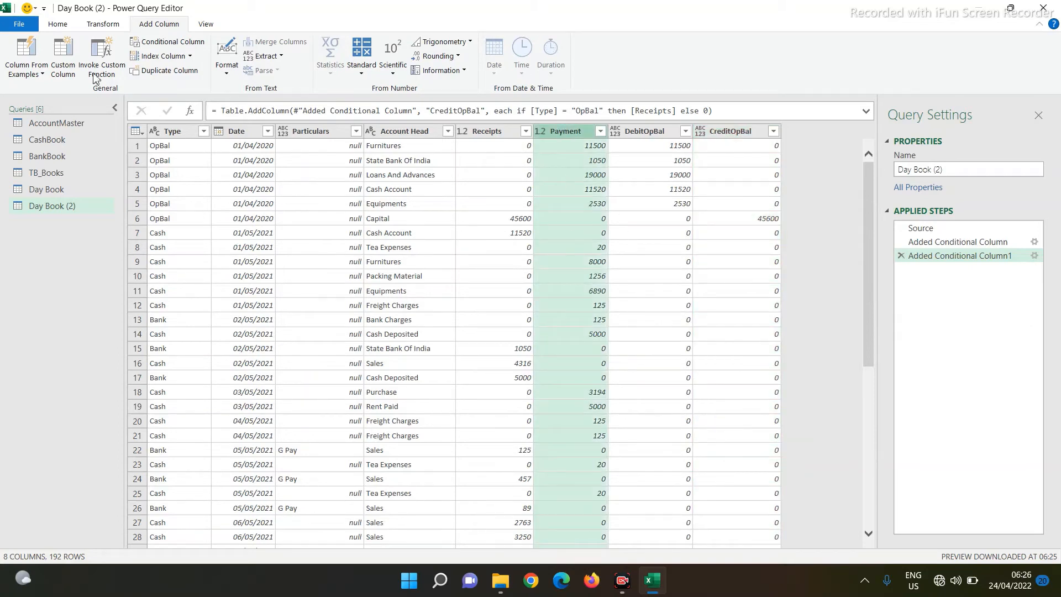
pyautogui.keyDown('ctrl'); pyautogui.click(646, 133); pyautogui.keyUp('ctrl')
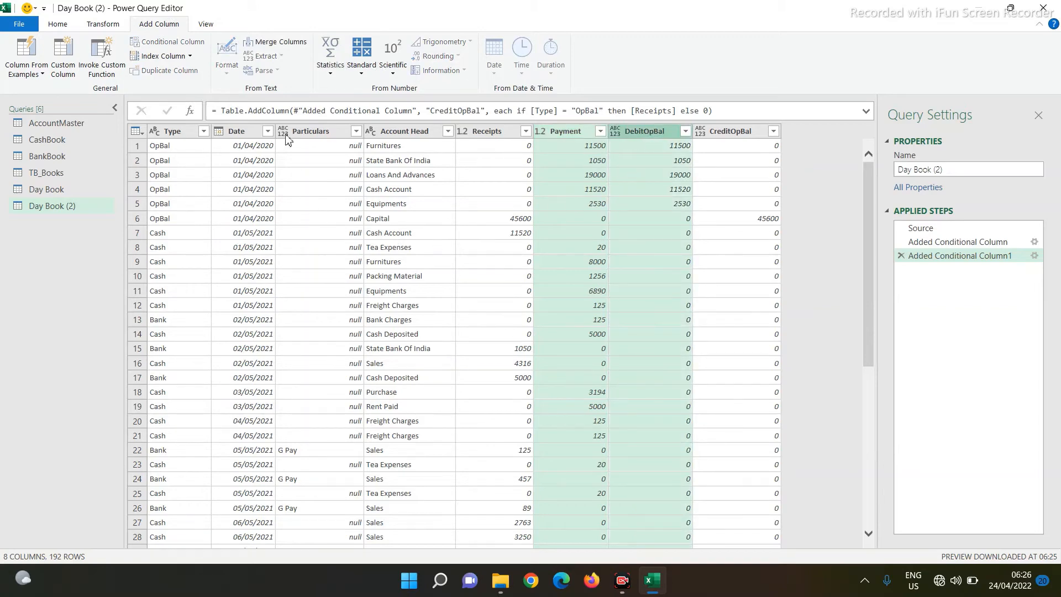
pyautogui.click(363, 72)
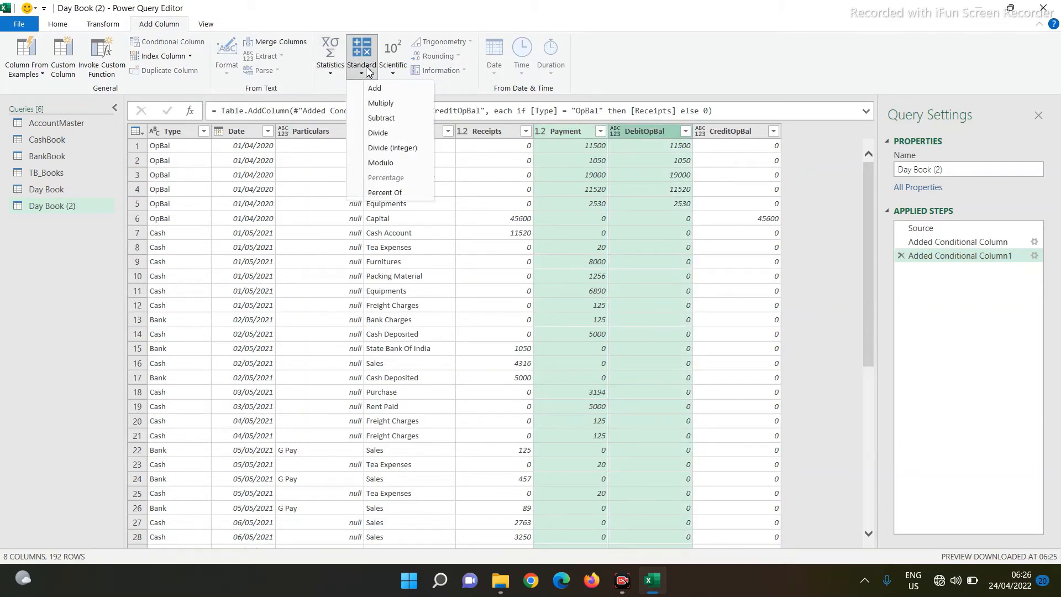
pyautogui.click(374, 119)
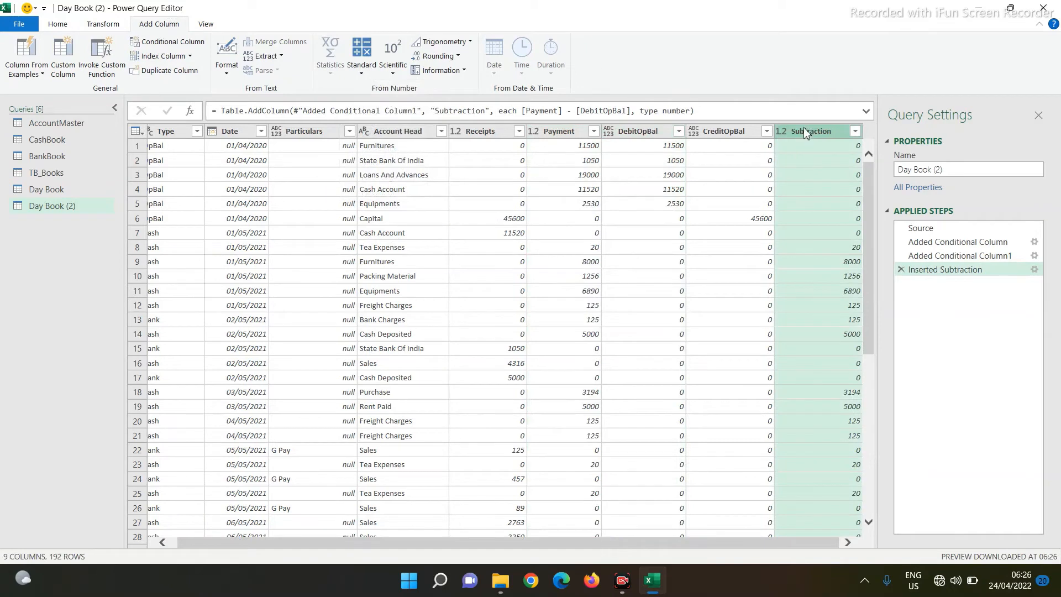
pyautogui.write('Debit tra')
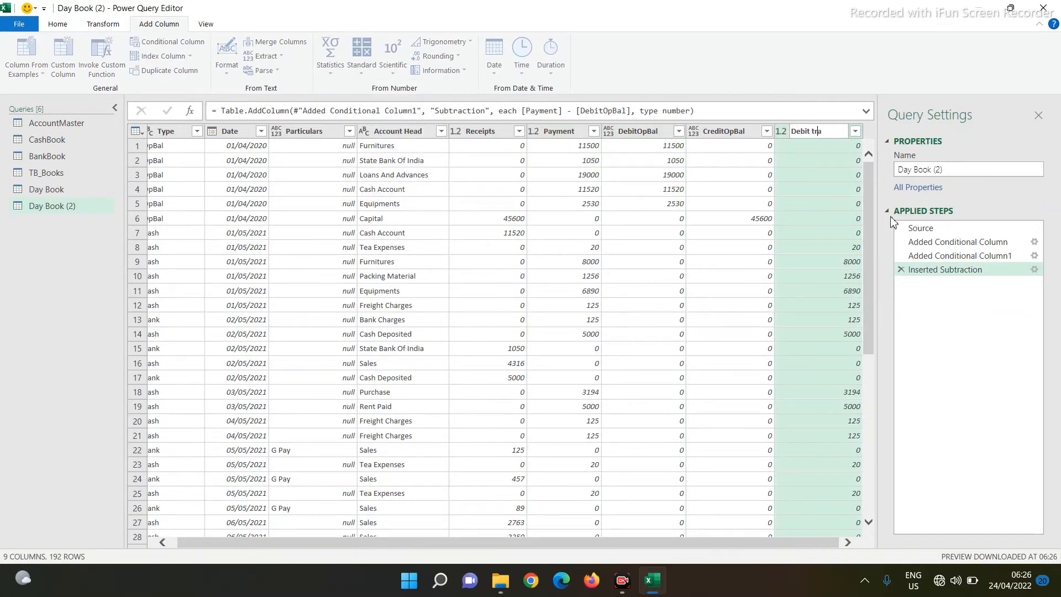
pyautogui.write('ns')
pyautogui.press('Return')
# Add a column that subtracts CreditOpBal from Receipts, and name it Credti Trans.
pyautogui.click(478, 132)
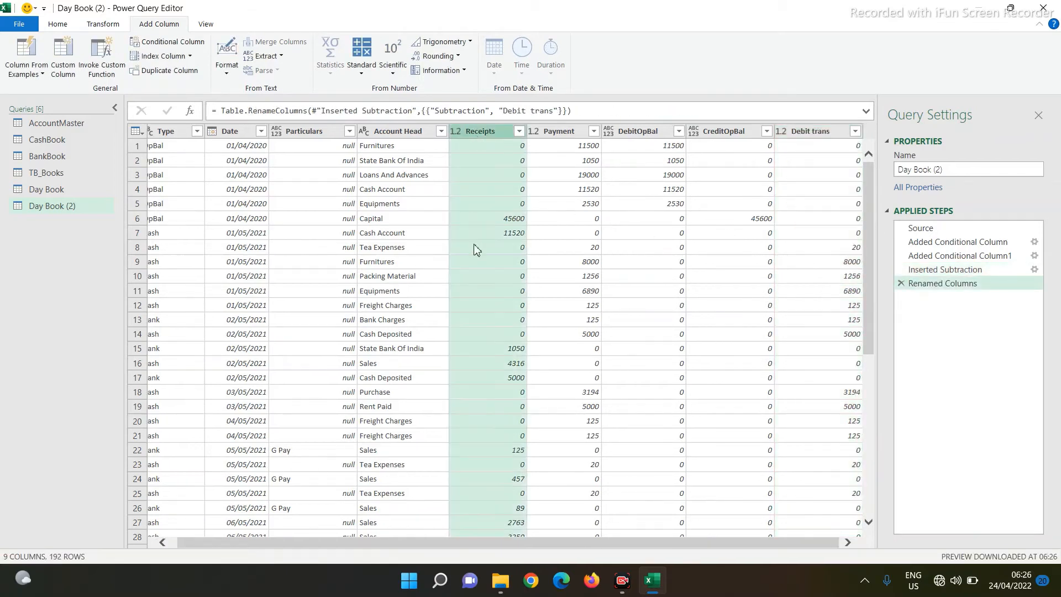
pyautogui.keyDown('ctrl'); pyautogui.click(719, 133); pyautogui.keyUp('ctrl')
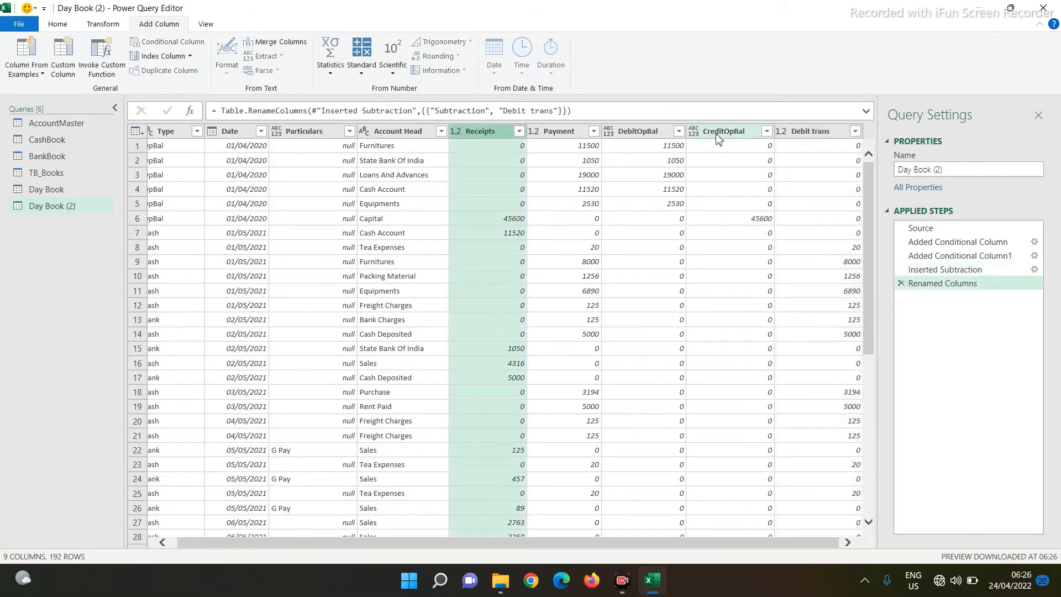
pyautogui.click(360, 79)
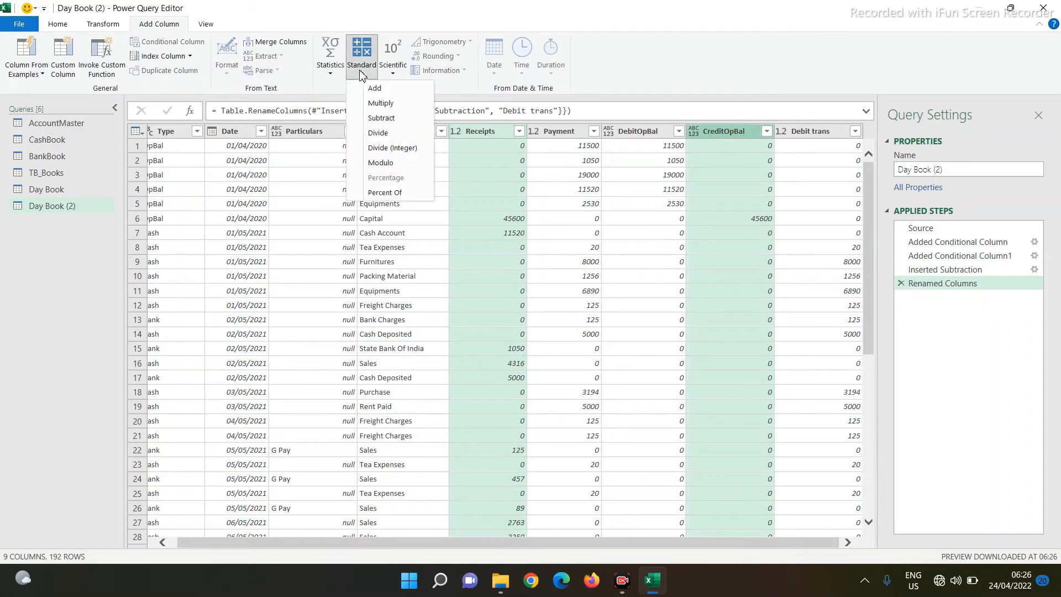
pyautogui.click(386, 119)
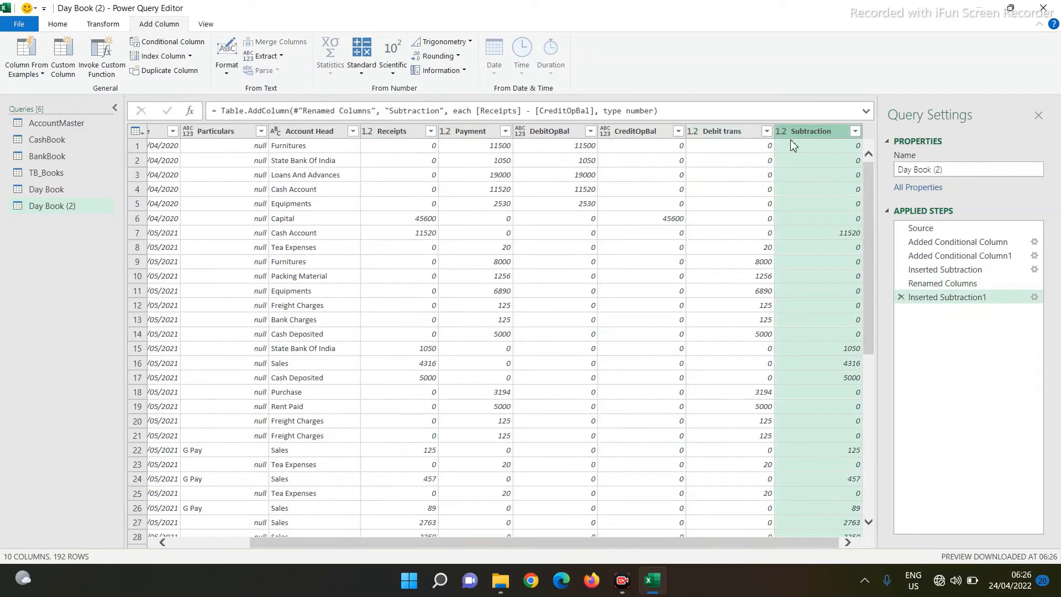
pyautogui.doubleClick(797, 131)
pyautogui.write('Credti Trans')
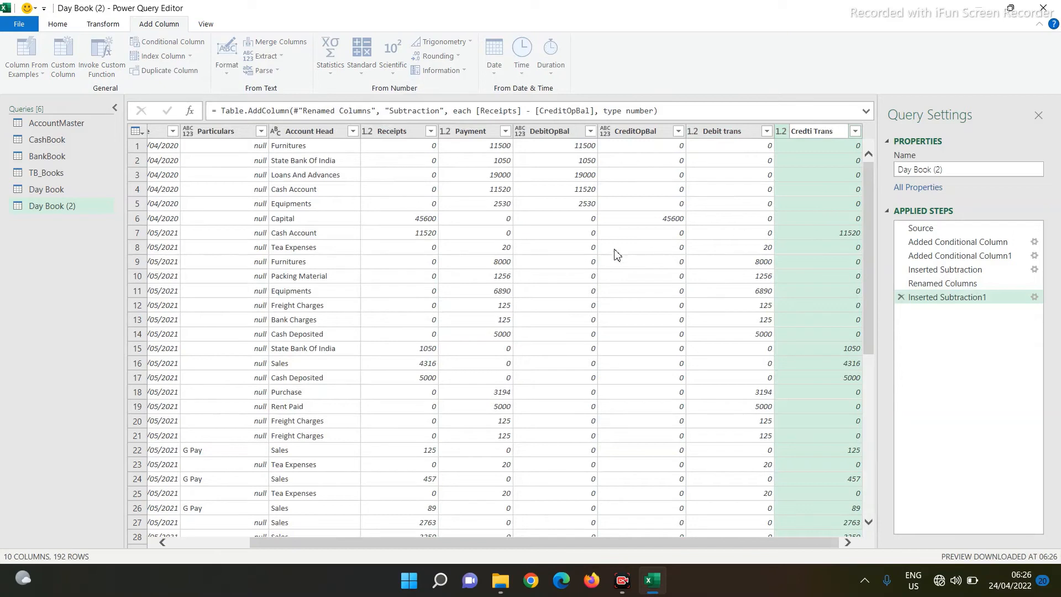
pyautogui.press('Return')
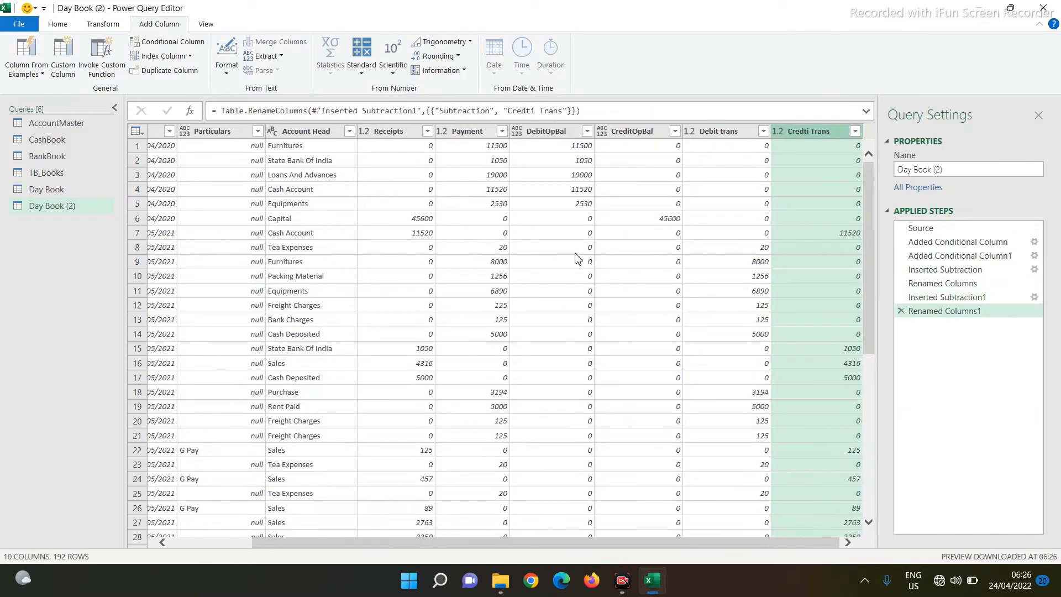
# Remove the Receipts and Payment columns from the query.
pyautogui.click(395, 131)
pyautogui.keyDown('ctrl'); pyautogui.click(477, 134); pyautogui.keyUp('ctrl')
pyautogui.rightClick(477, 135)
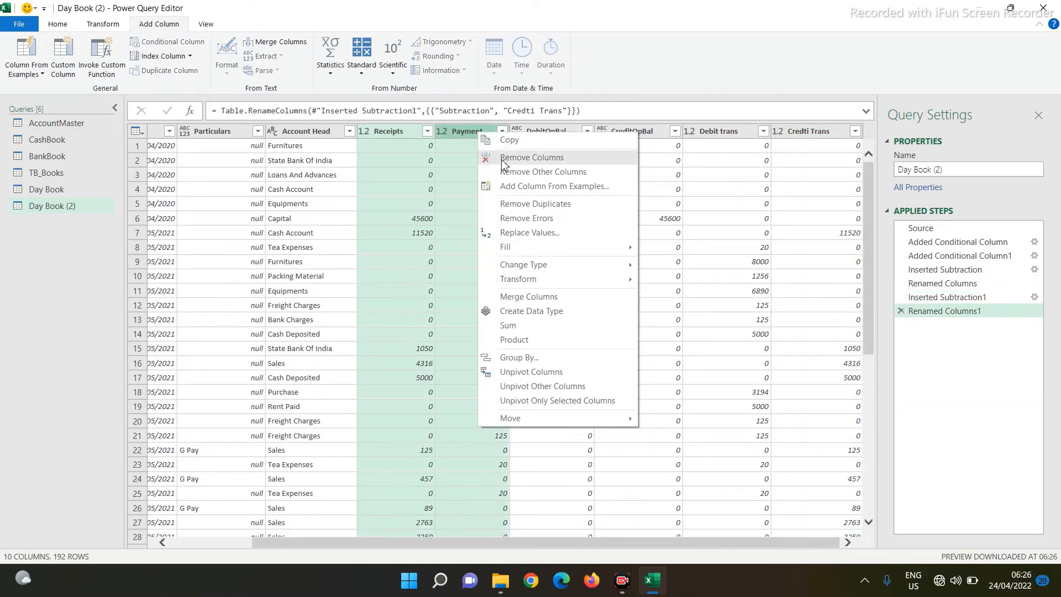
pyautogui.click(507, 163)
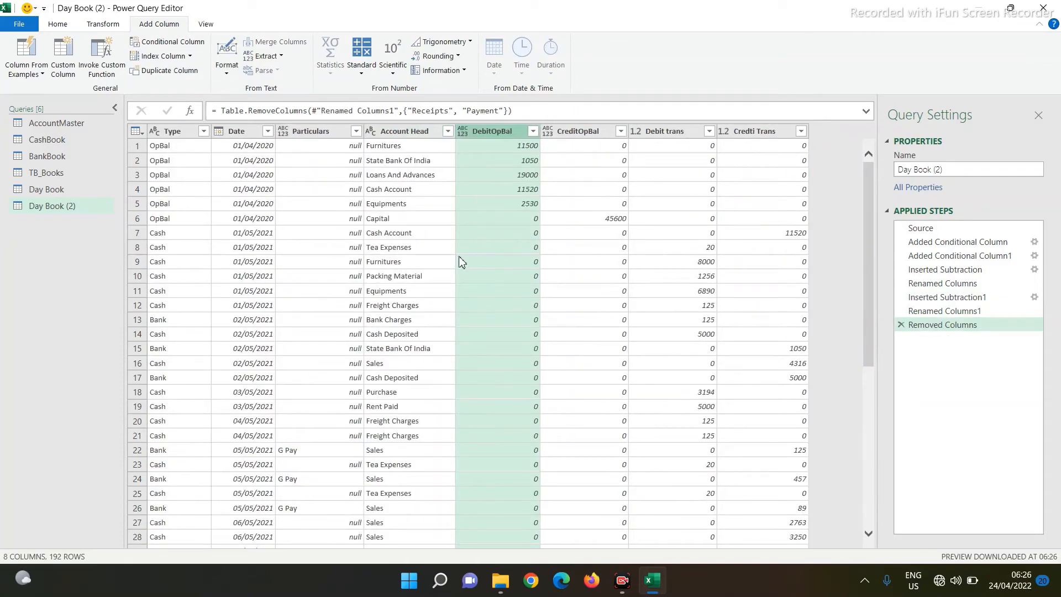
# Start an advanced grouping by Account Head, with a new column Op Debit that sums DebitOpBal.
pyautogui.click(404, 133)
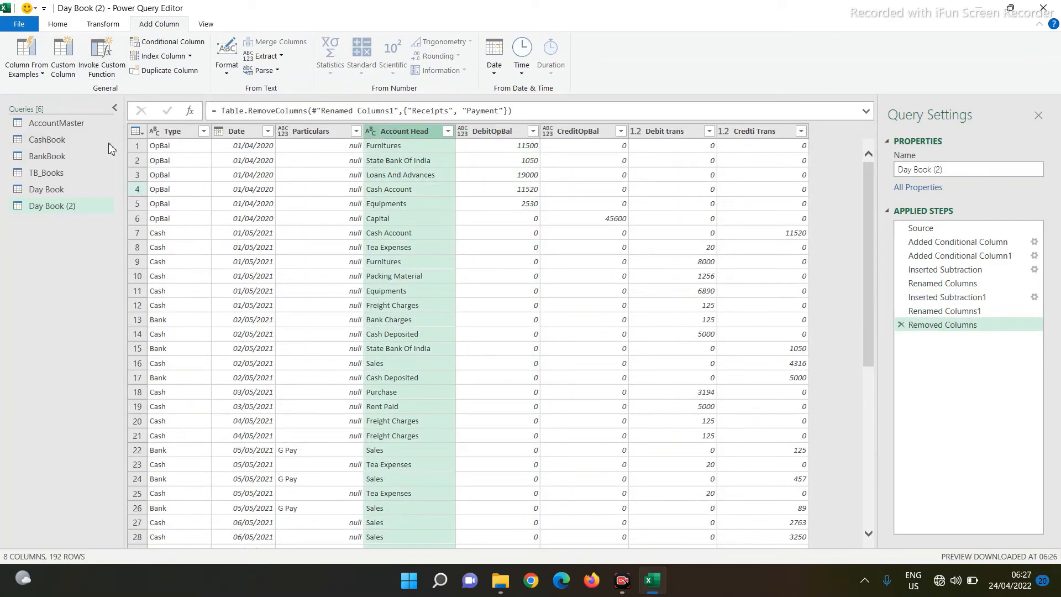
pyautogui.click(116, 25)
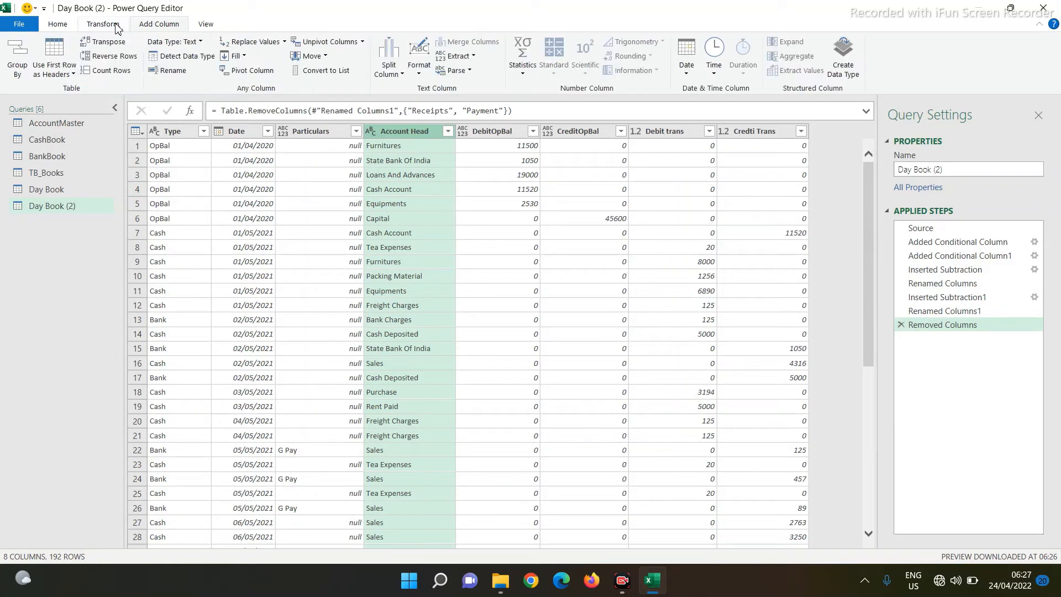
pyautogui.click(17, 60)
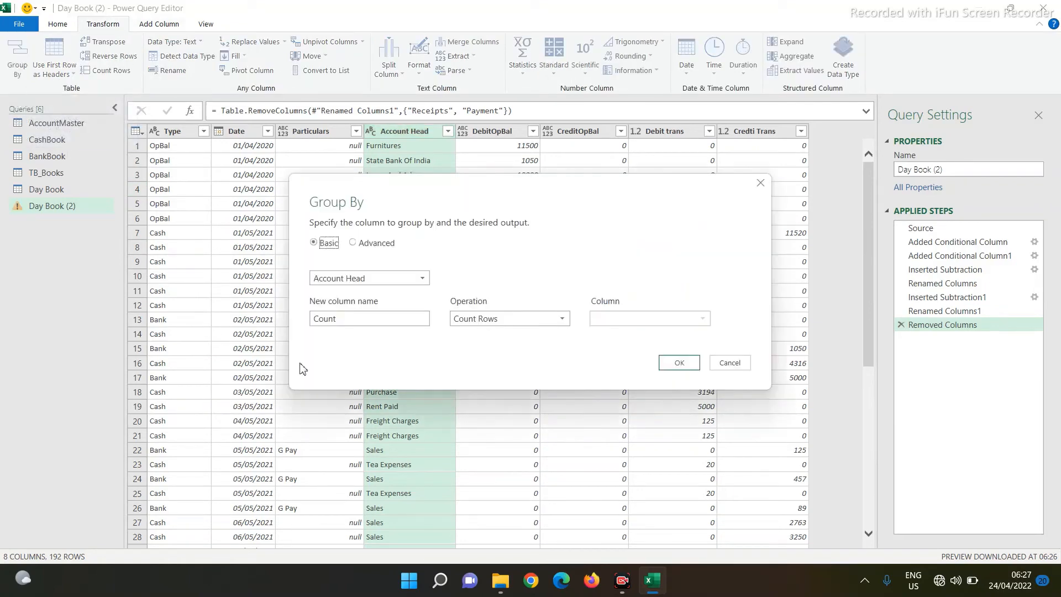
pyautogui.click(353, 242)
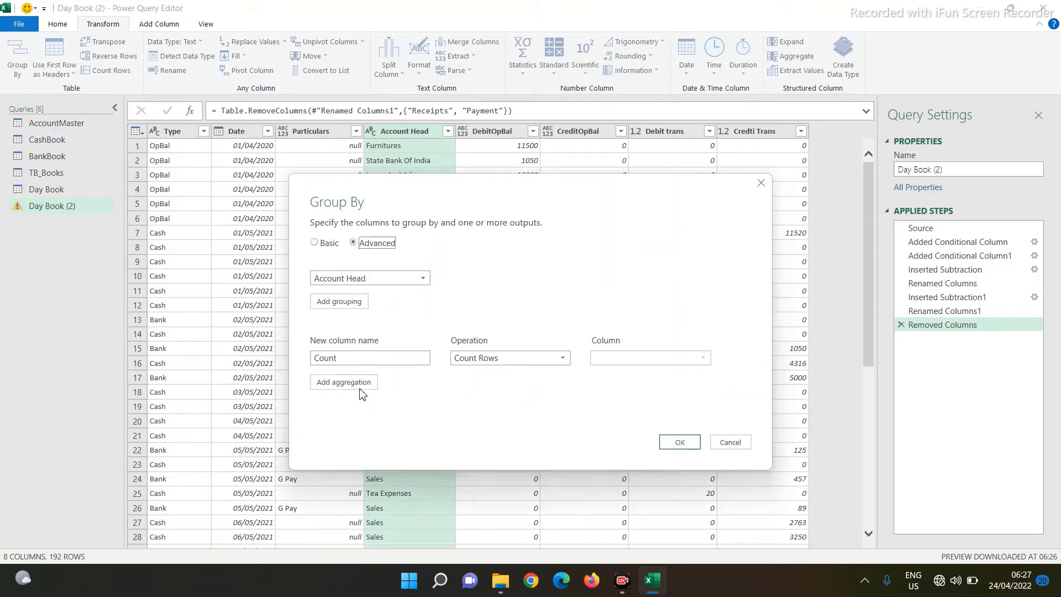
pyautogui.doubleClick(355, 359)
pyautogui.write('Op Debit')
pyautogui.click(476, 356)
pyautogui.click(474, 374)
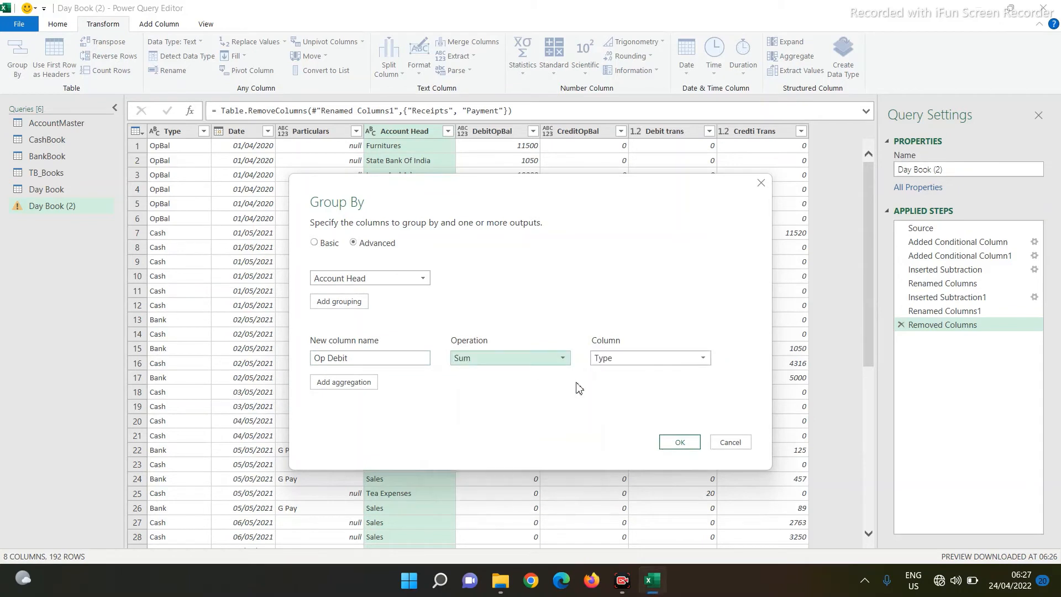
pyautogui.click(611, 365)
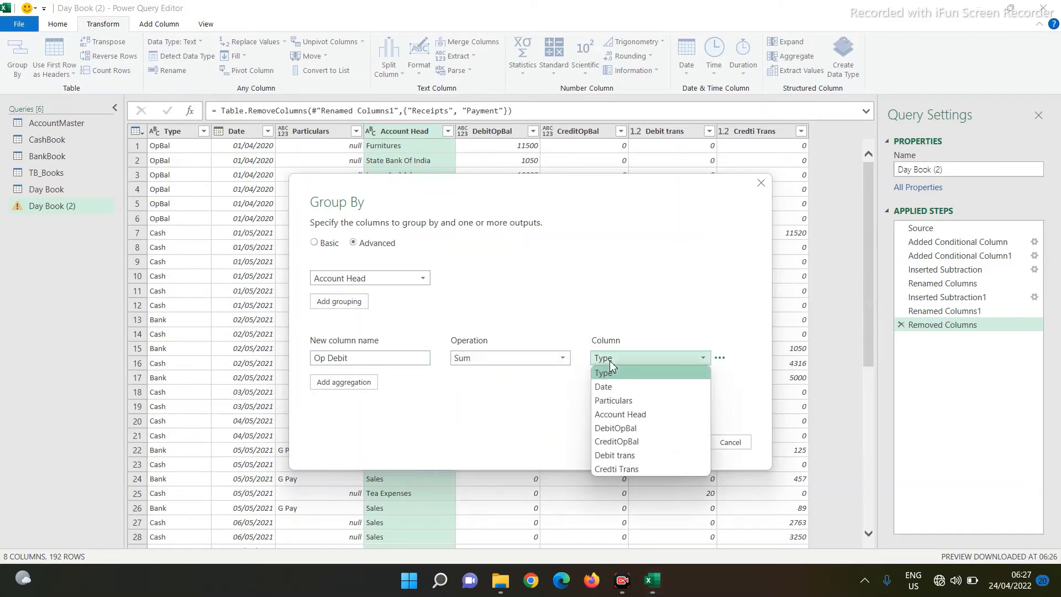
pyautogui.click(613, 428)
# Add an aggregation named Op Credit to the grouping that sums CreditOpBal.
pyautogui.click(341, 384)
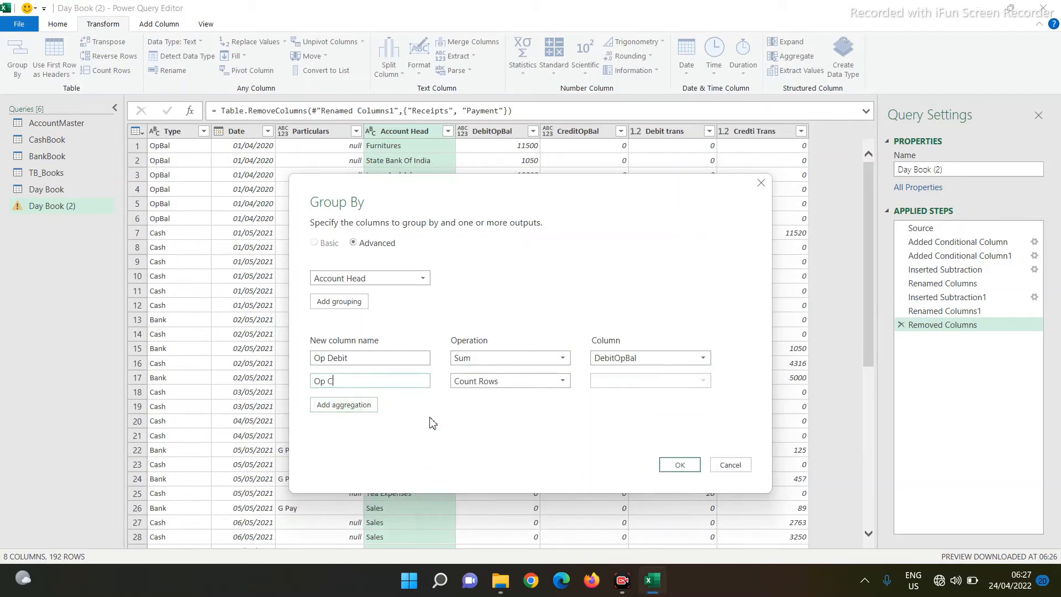
pyautogui.click(489, 383)
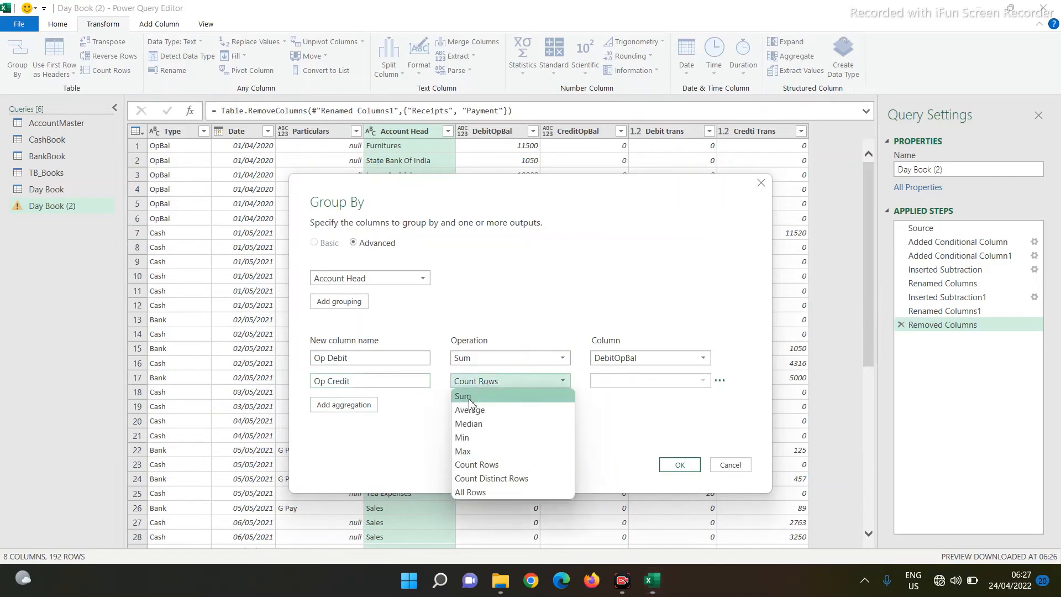
pyautogui.click(613, 385)
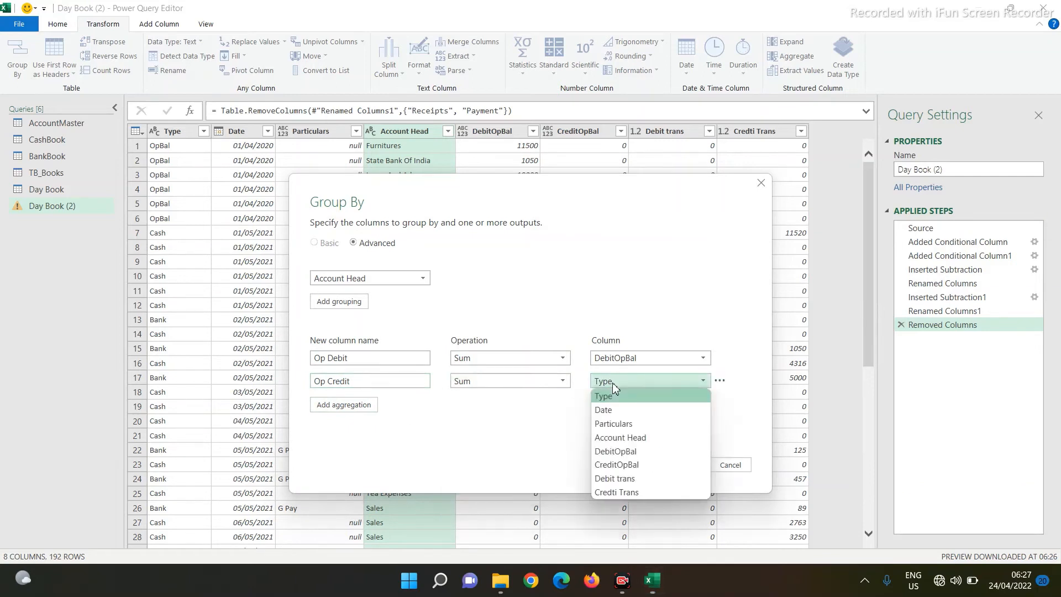
pyautogui.click(611, 465)
# Add a third aggregation named Debit Trans that sums the Debit trans column.
pyautogui.click(344, 404)
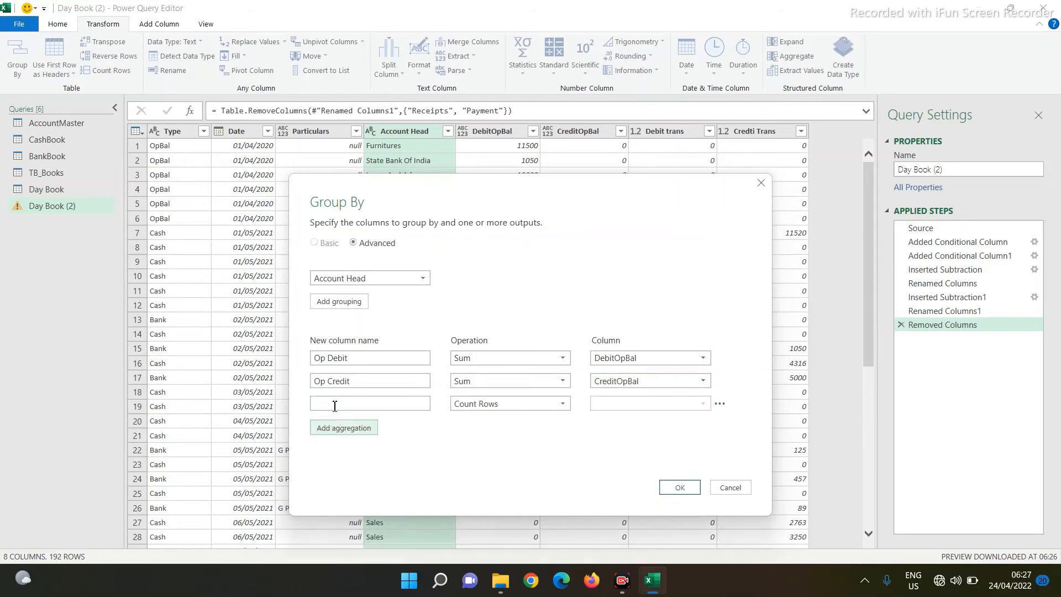
pyautogui.click(334, 404)
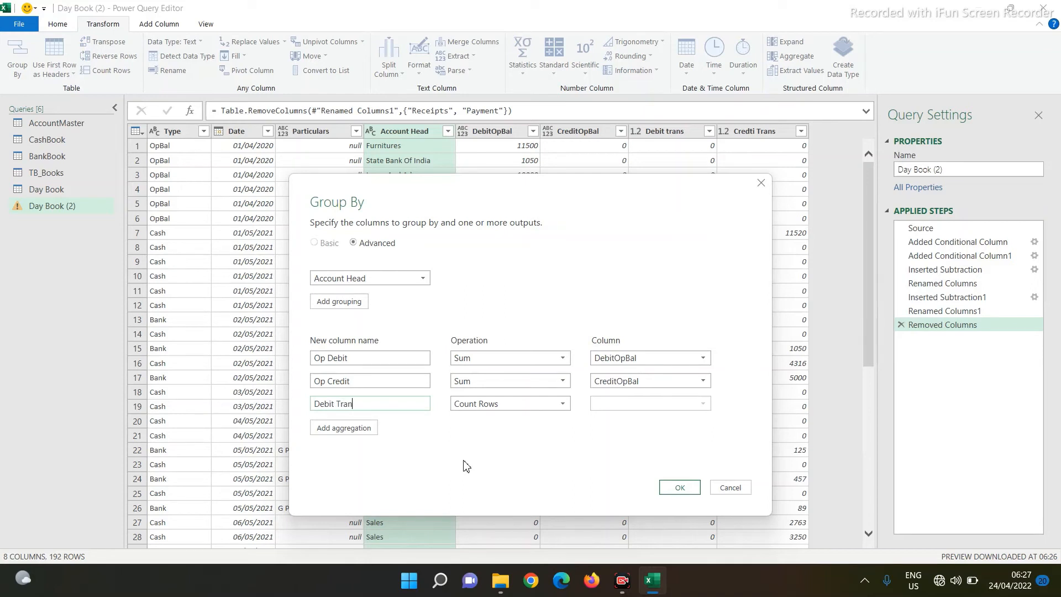
pyautogui.write('Debit Trans')
pyautogui.click(474, 404)
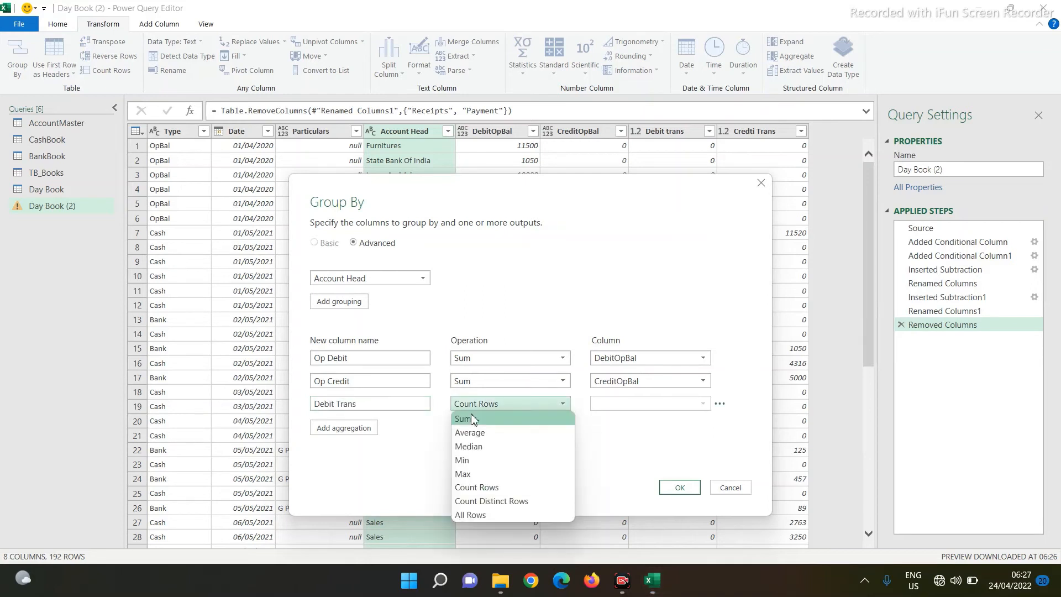
pyautogui.click(471, 415)
pyautogui.click(610, 404)
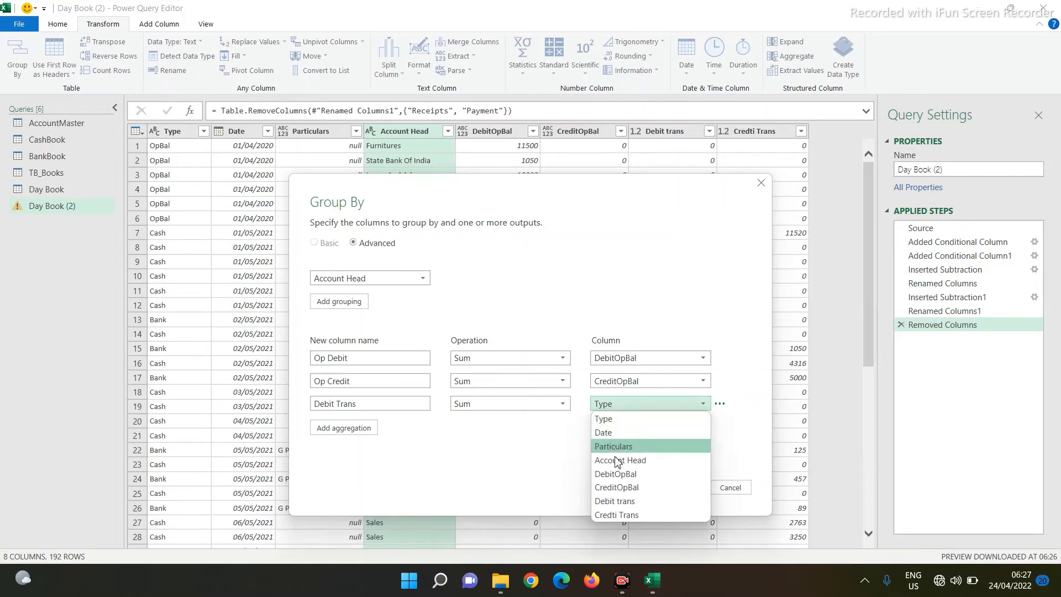
pyautogui.click(614, 501)
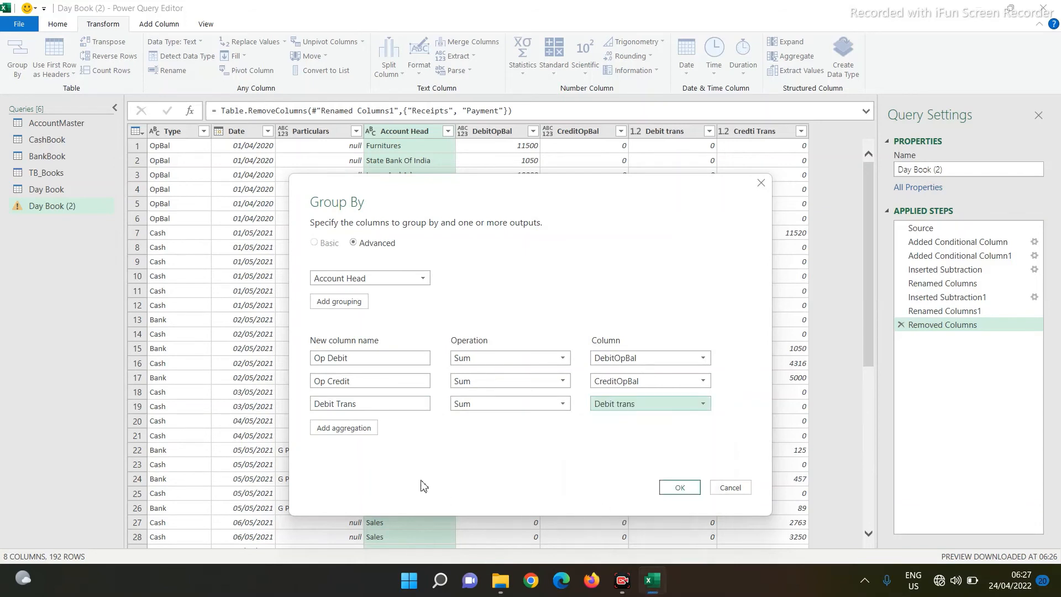
# Add a fourth aggregation named Credit Trans that sums the Credti Trans column, and apply the grouping.
pyautogui.click(338, 429)
pyautogui.click(338, 433)
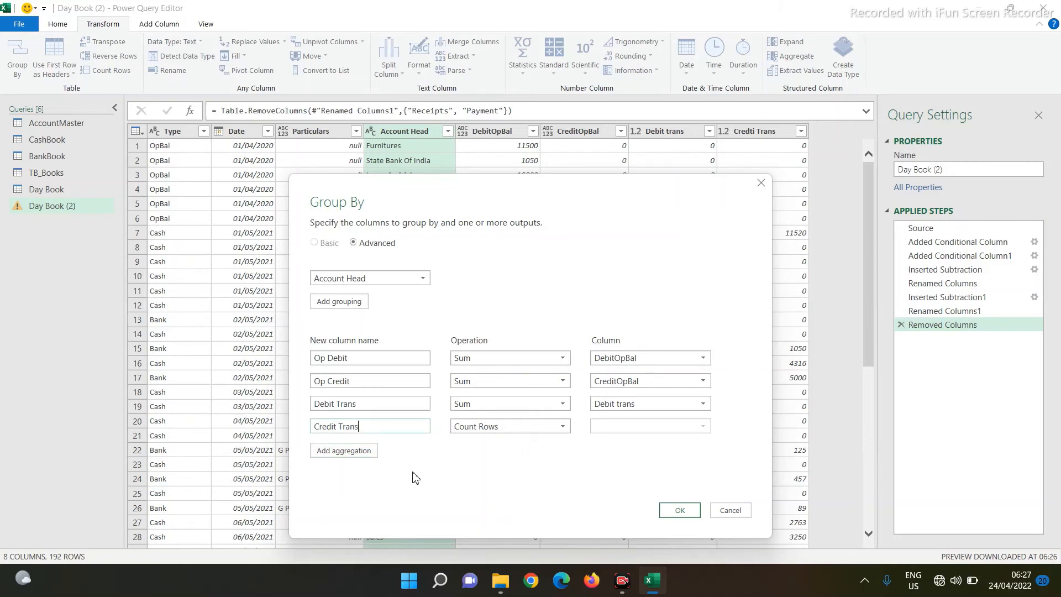
pyautogui.click(474, 431)
pyautogui.click(473, 437)
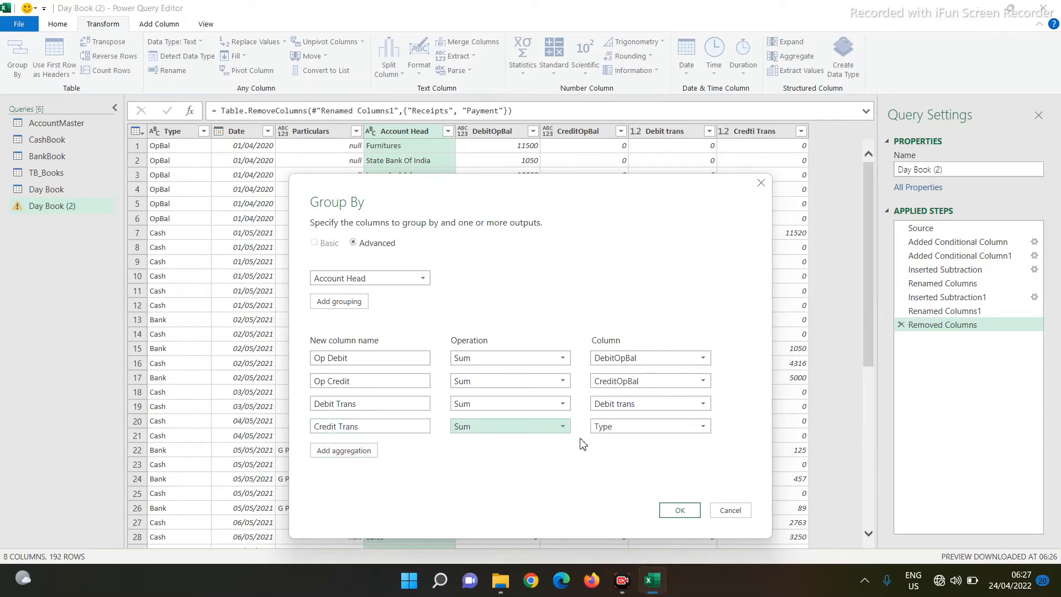
pyautogui.click(599, 428)
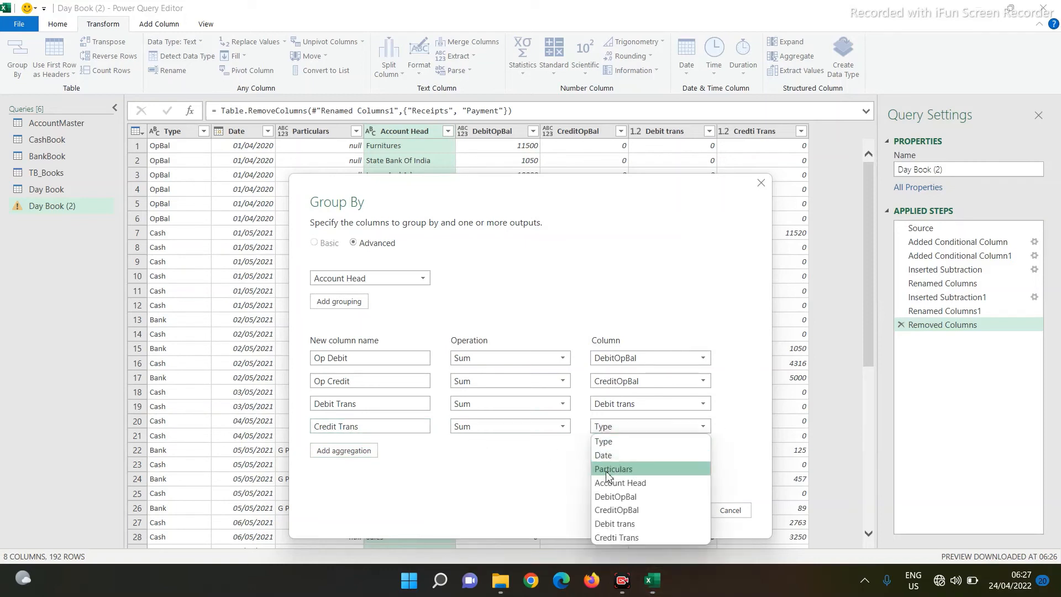
pyautogui.click(613, 537)
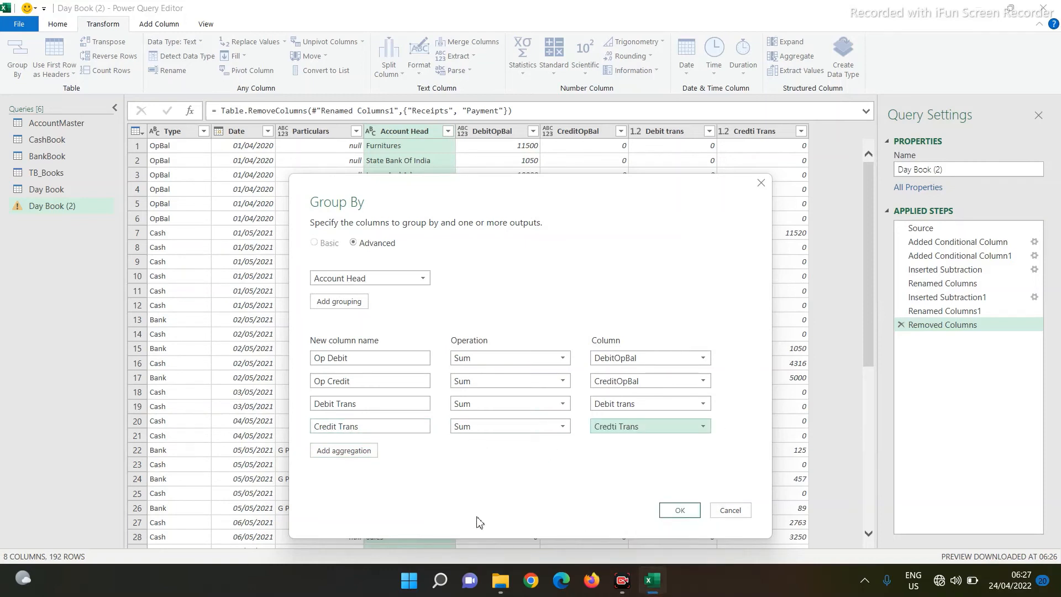
pyautogui.click(680, 510)
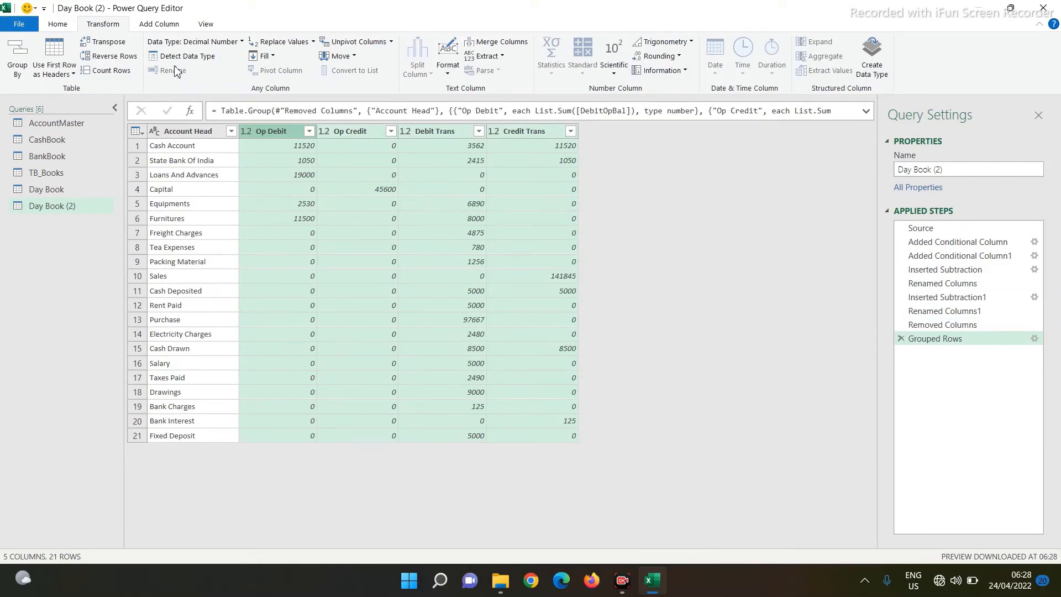
# Start a custom column in the grouped table and name it Net Debit.
pyautogui.click(159, 24)
pyautogui.click(69, 68)
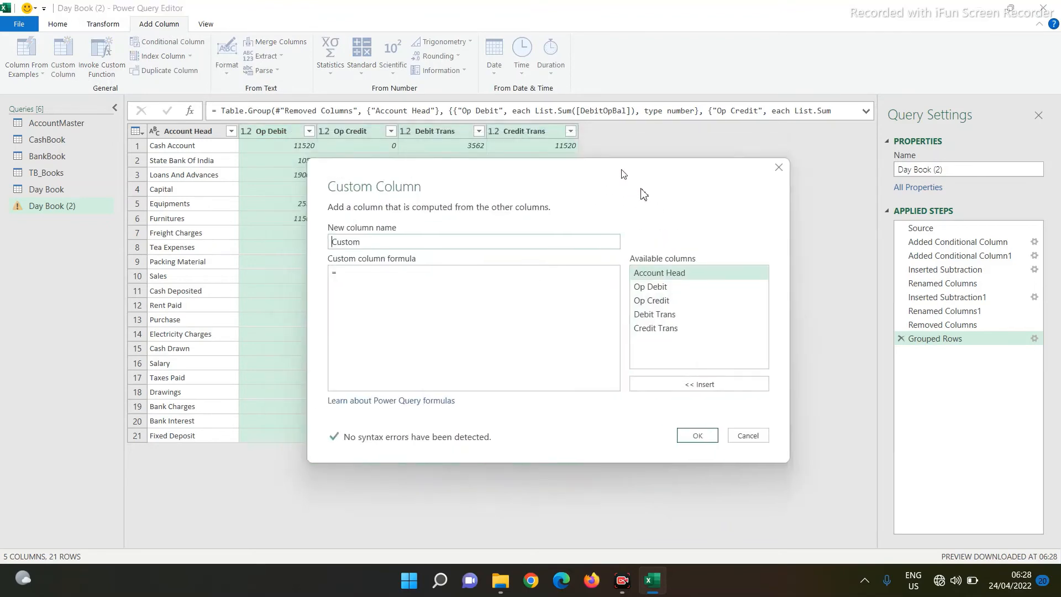
pyautogui.doubleClick(421, 272)
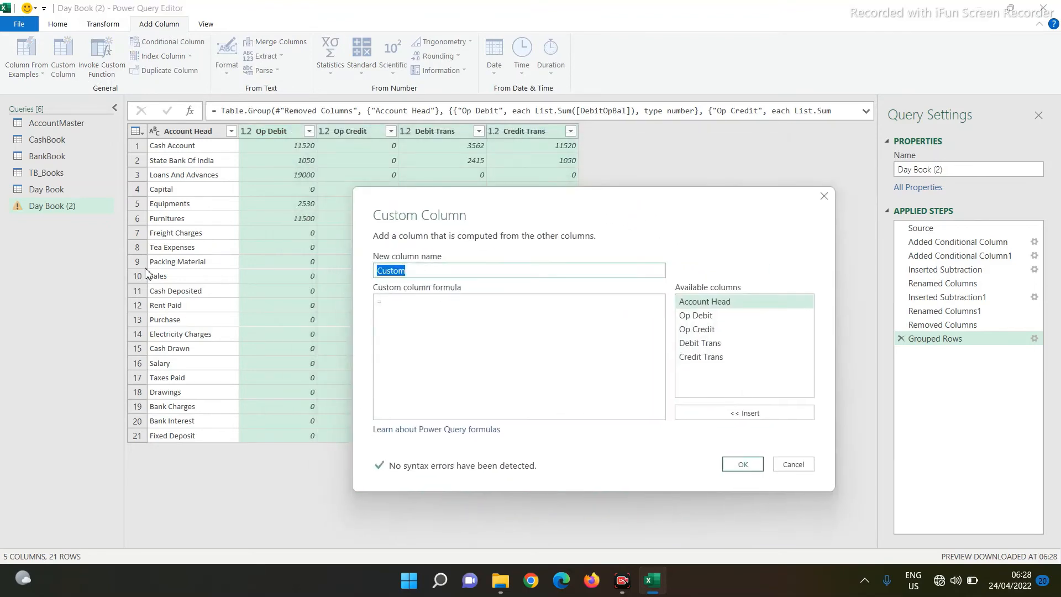
pyautogui.write('Net')
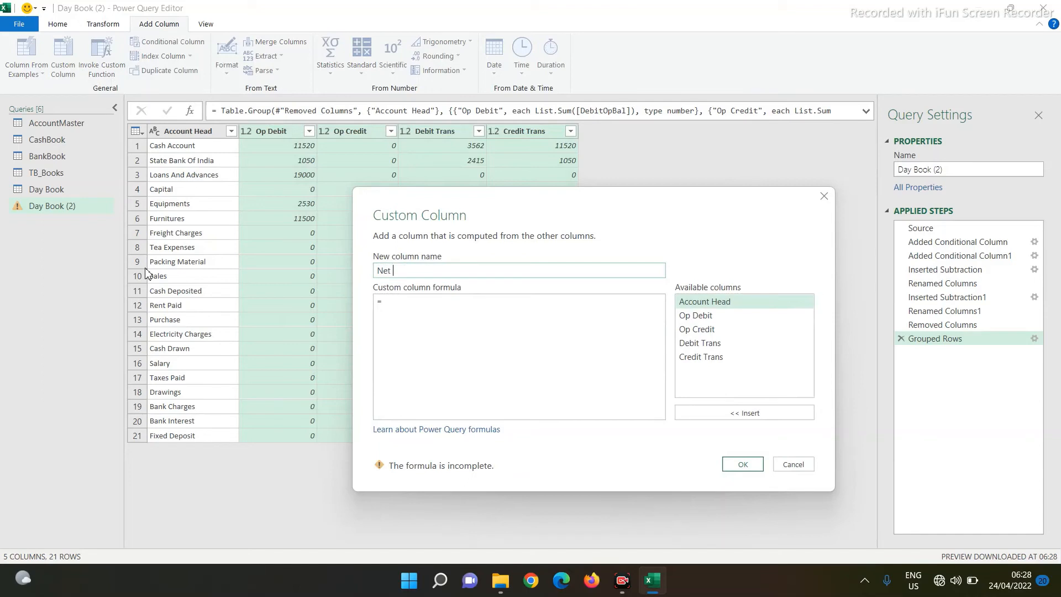
pyautogui.write('Debit')
# Define the Net Debit column as [Op Debit]+[Debit Trans]-[Op Credit]-[Credit Trans] and add it to the grouped table.
pyautogui.click(414, 308)
pyautogui.doubleClick(697, 315)
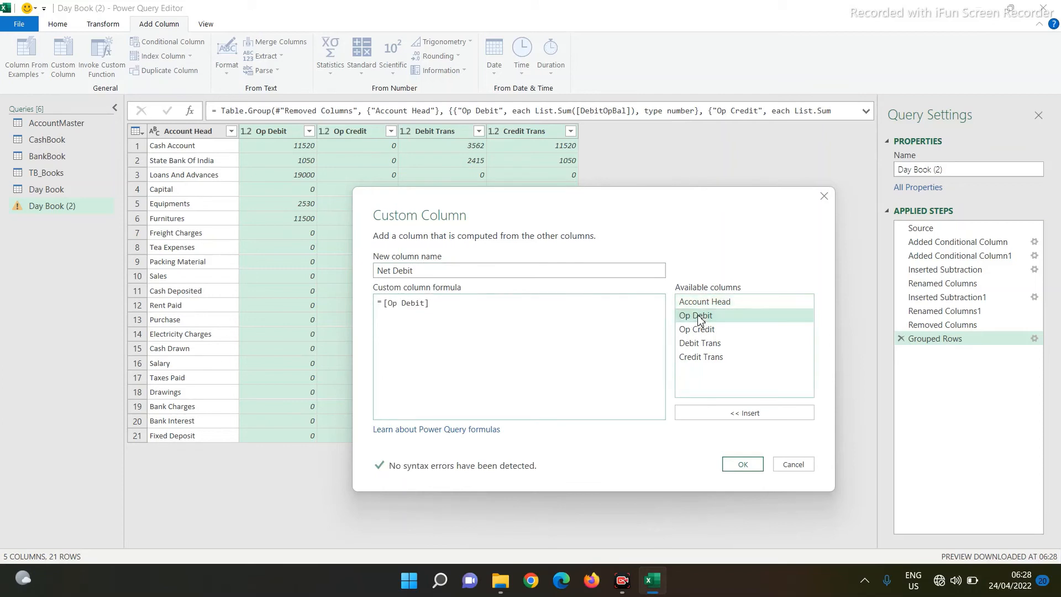
pyautogui.doubleClick(713, 346)
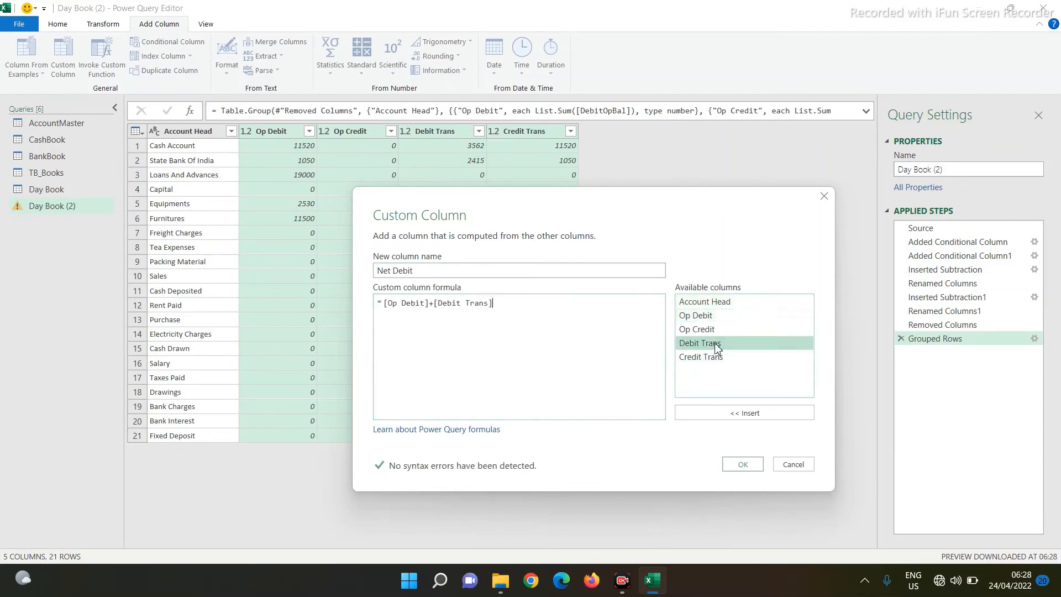
pyautogui.write('-')
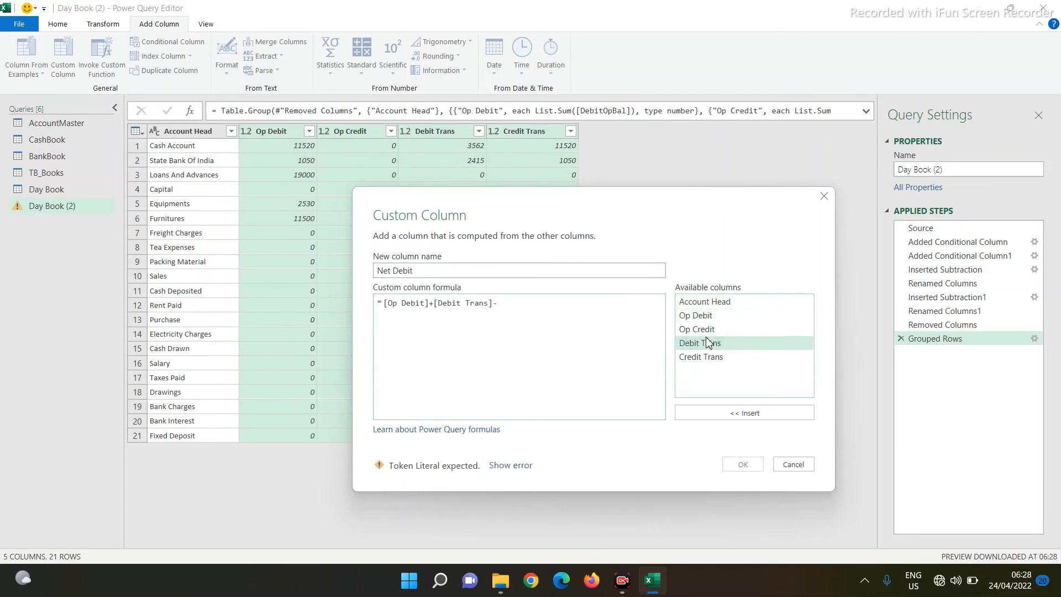
pyautogui.doubleClick(709, 332)
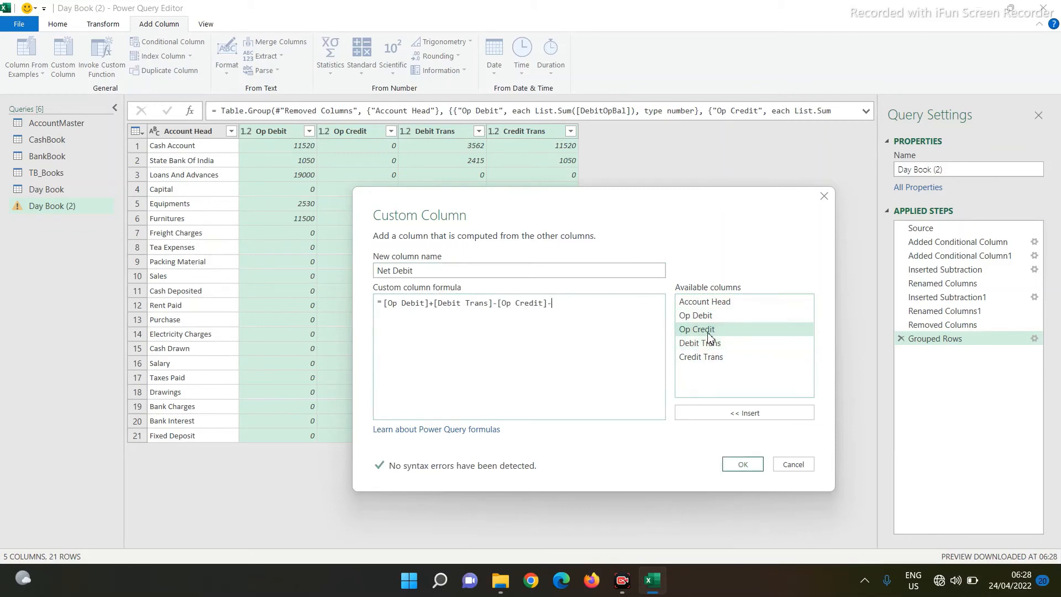
pyautogui.doubleClick(710, 358)
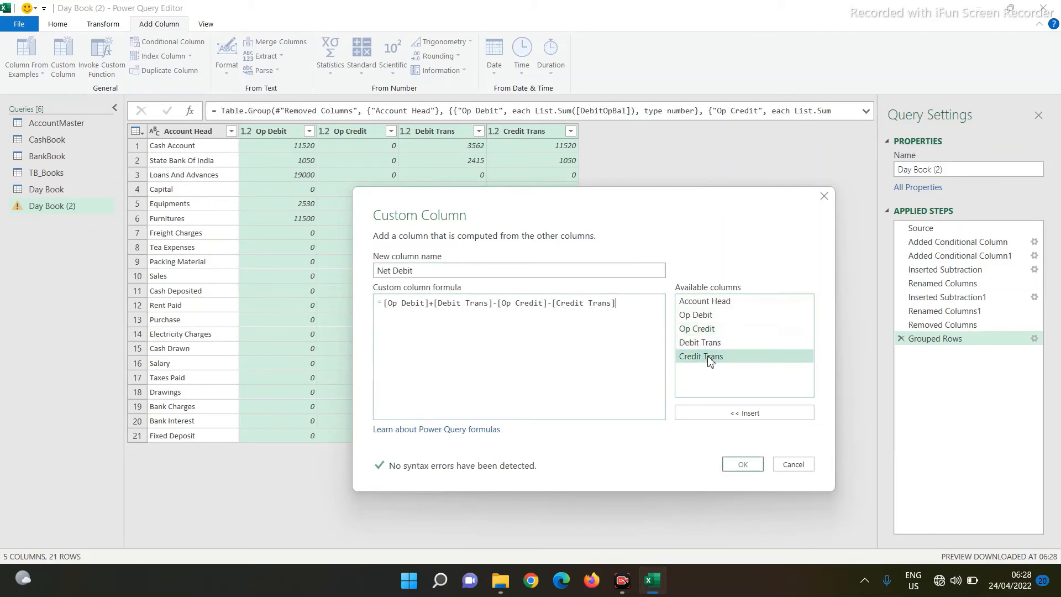
pyautogui.click(753, 470)
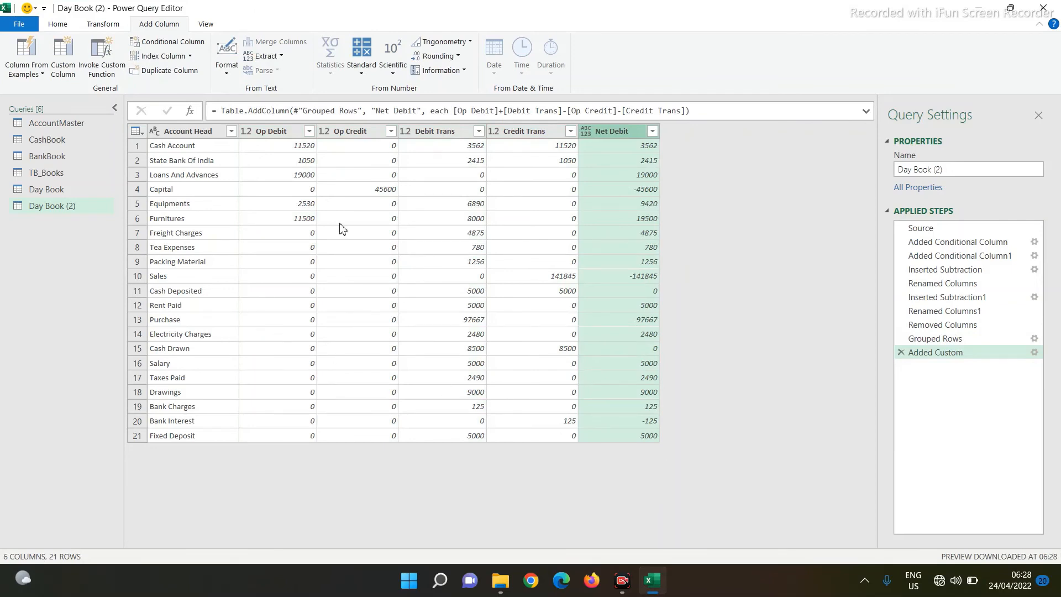
# Merge the grouped query with AccountMaster by matching the Account Head columns, using a Left Outer join.
pyautogui.click(57, 24)
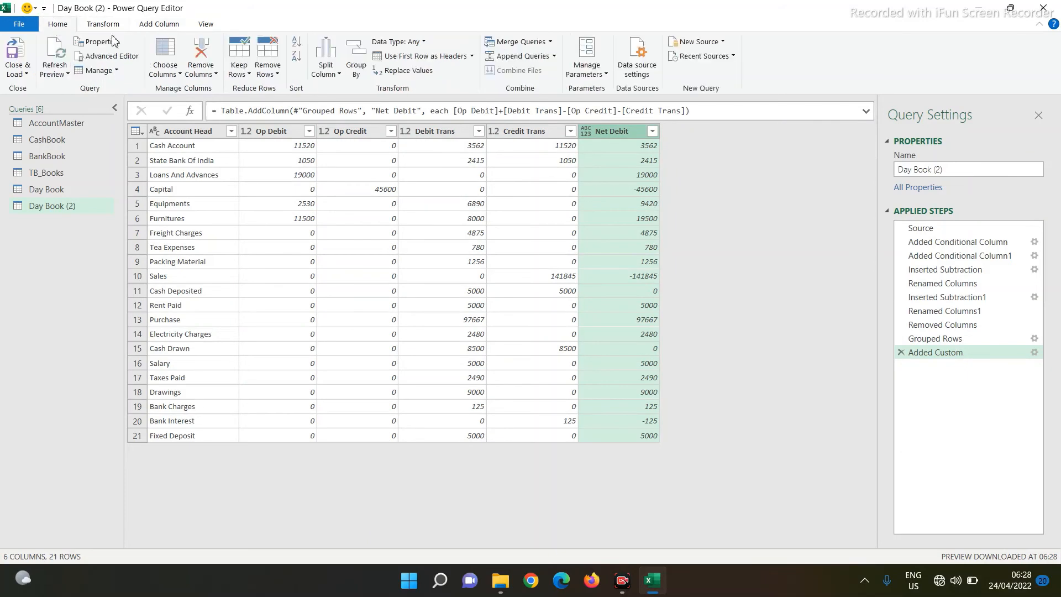
pyautogui.click(533, 49)
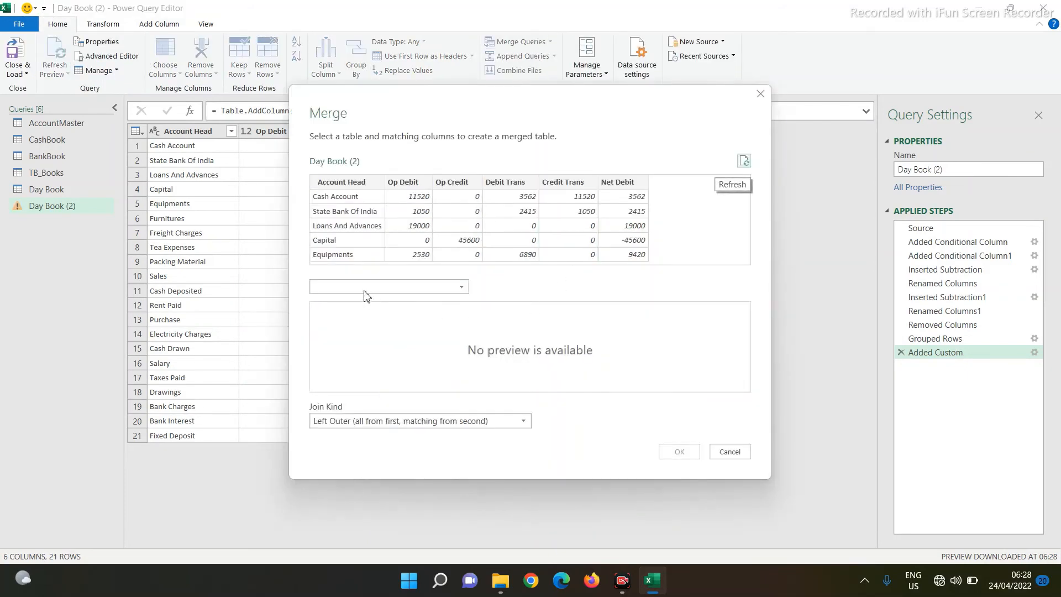
pyautogui.click(356, 287)
pyautogui.click(354, 302)
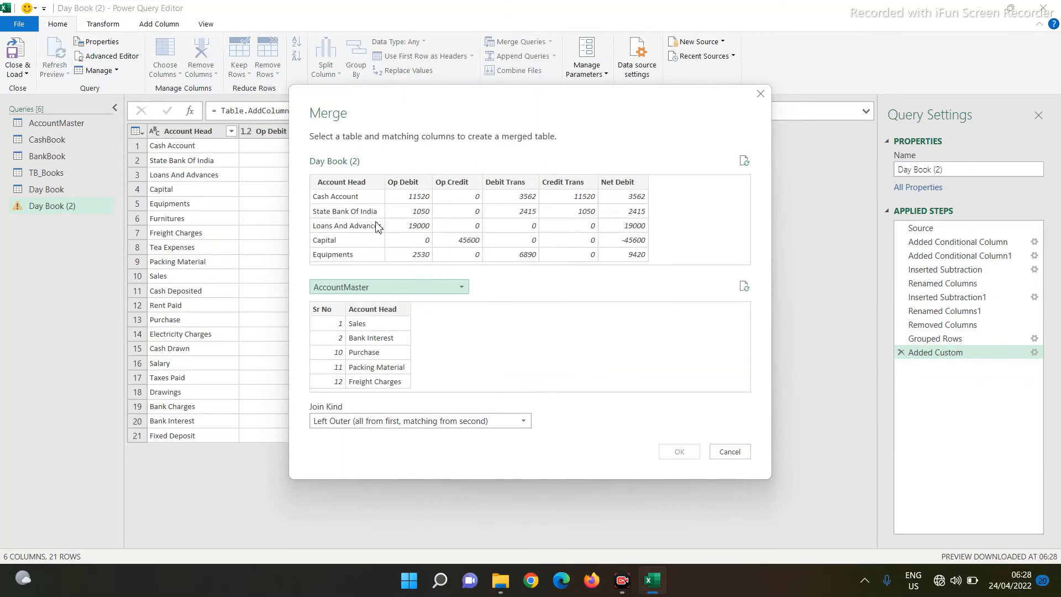
pyautogui.click(358, 186)
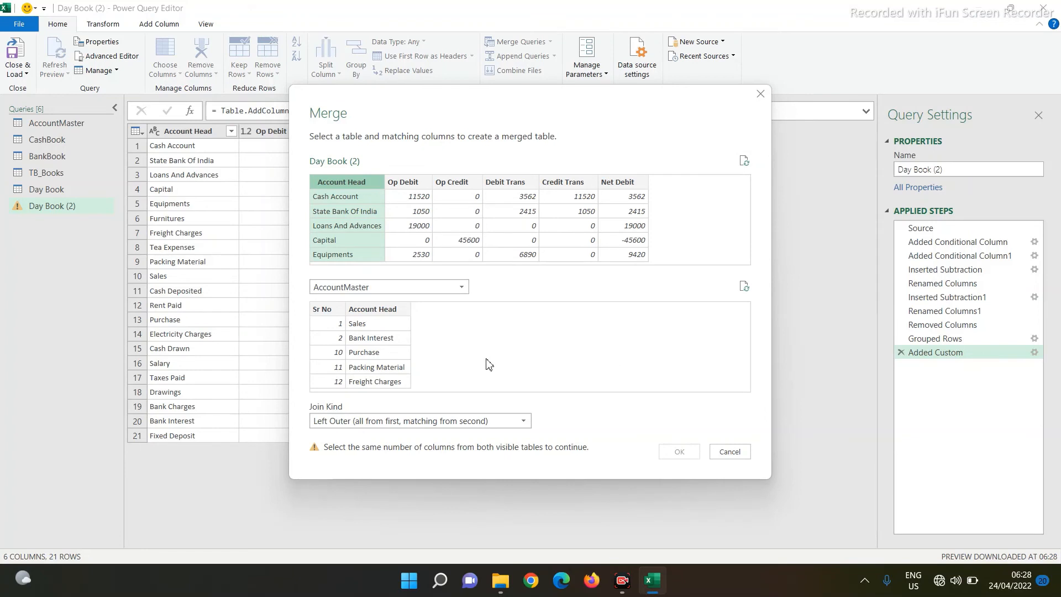
pyautogui.click(379, 310)
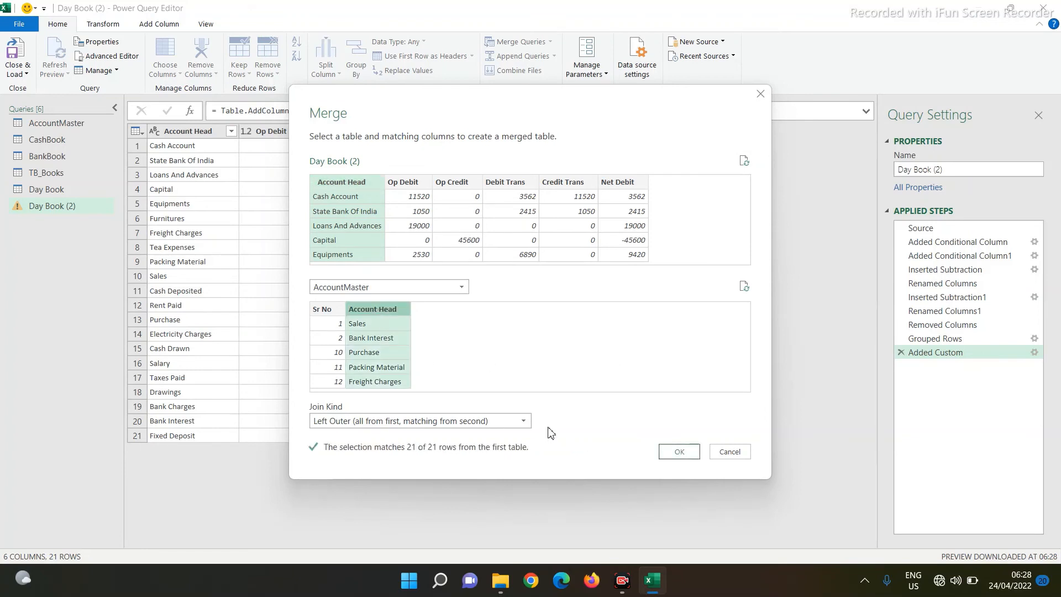
pyautogui.click(687, 452)
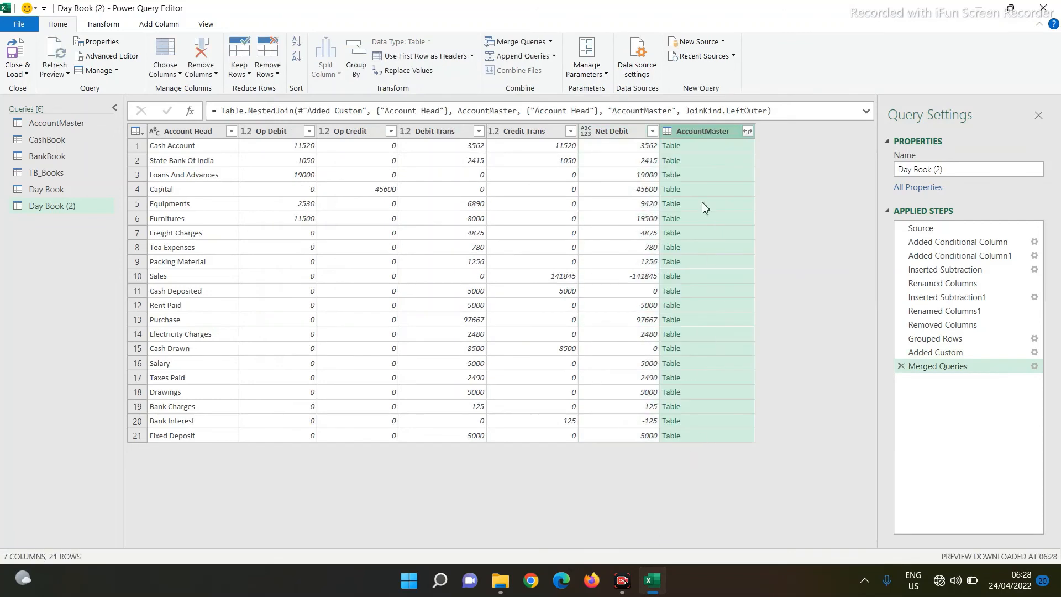
# Expand the merged AccountMaster column to include only the Sr No field.
pyautogui.click(746, 131)
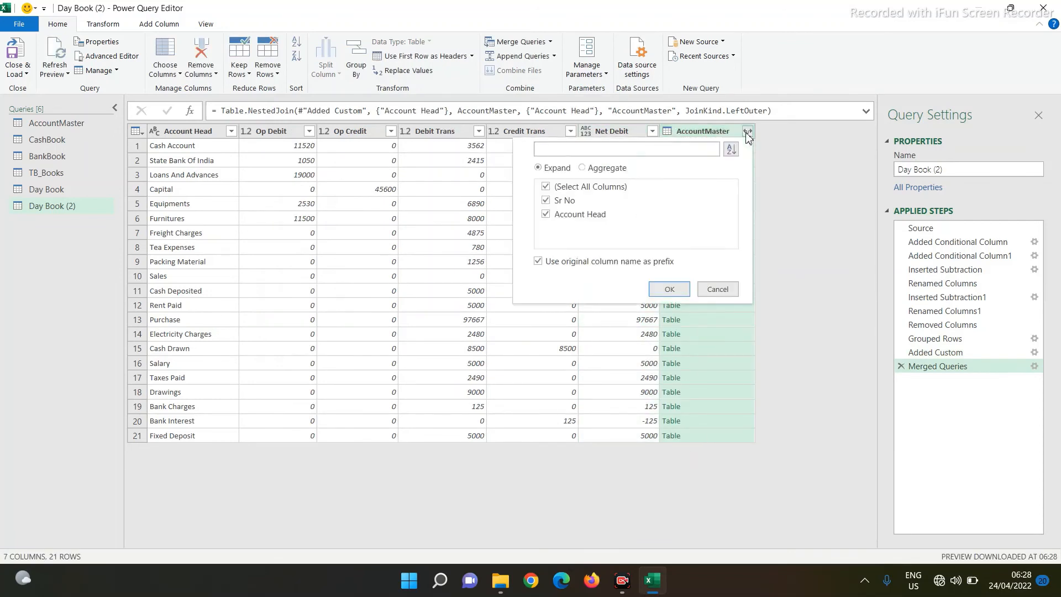
pyautogui.click(546, 186)
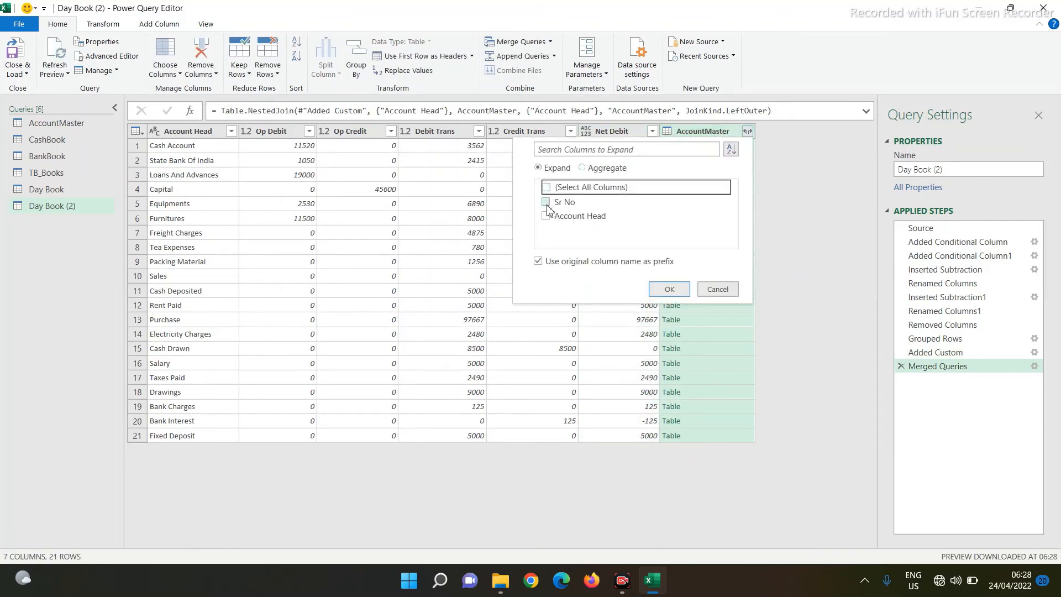
pyautogui.click(546, 201)
pyautogui.click(669, 289)
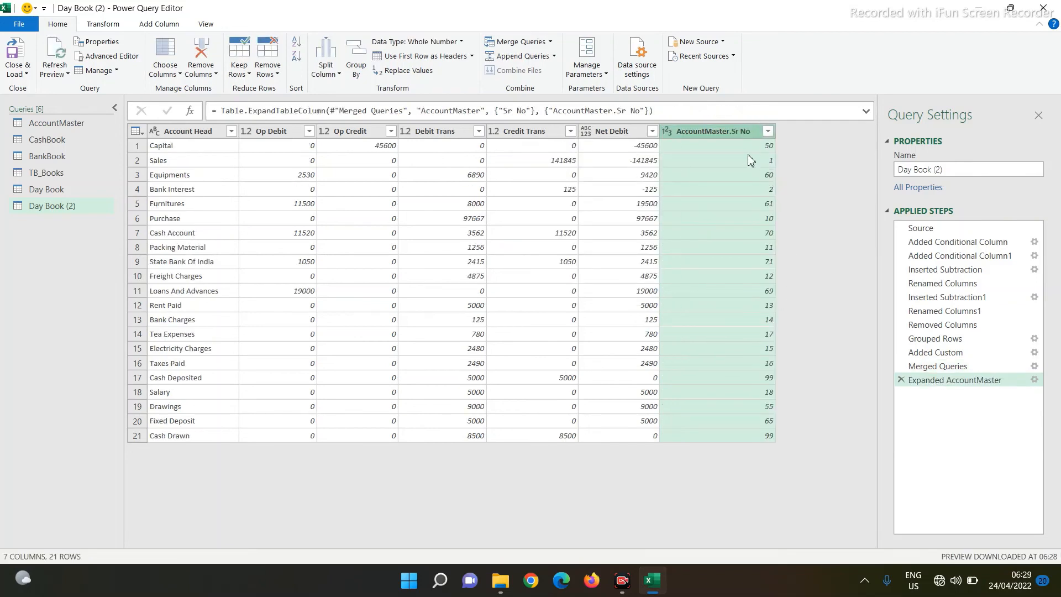
# Sort the rows ascending by AccountMaster.Sr No and move that column in front of Account Head.
pyautogui.click(767, 131)
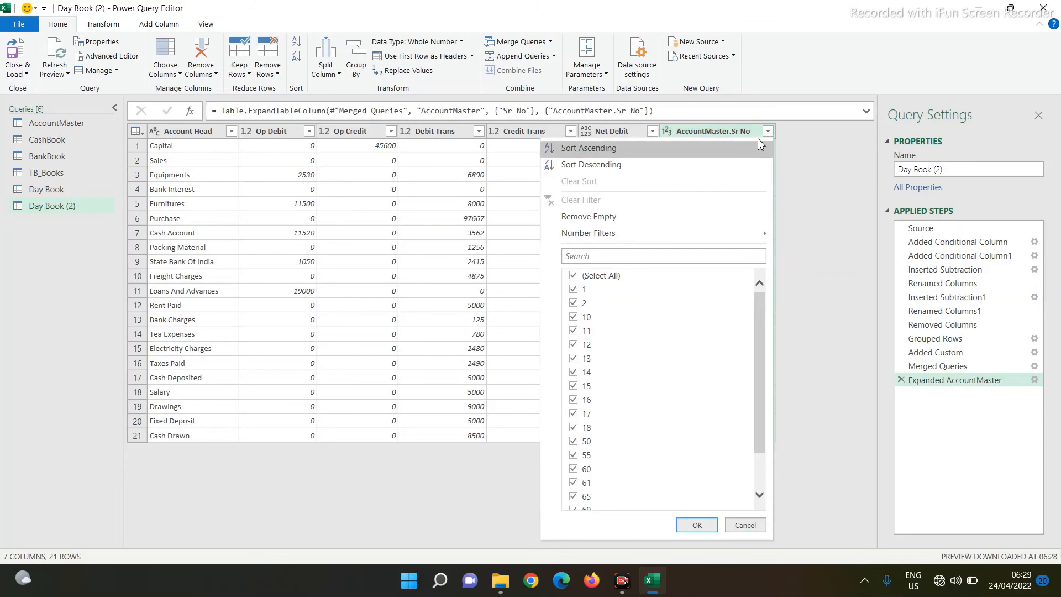
pyautogui.click(588, 148)
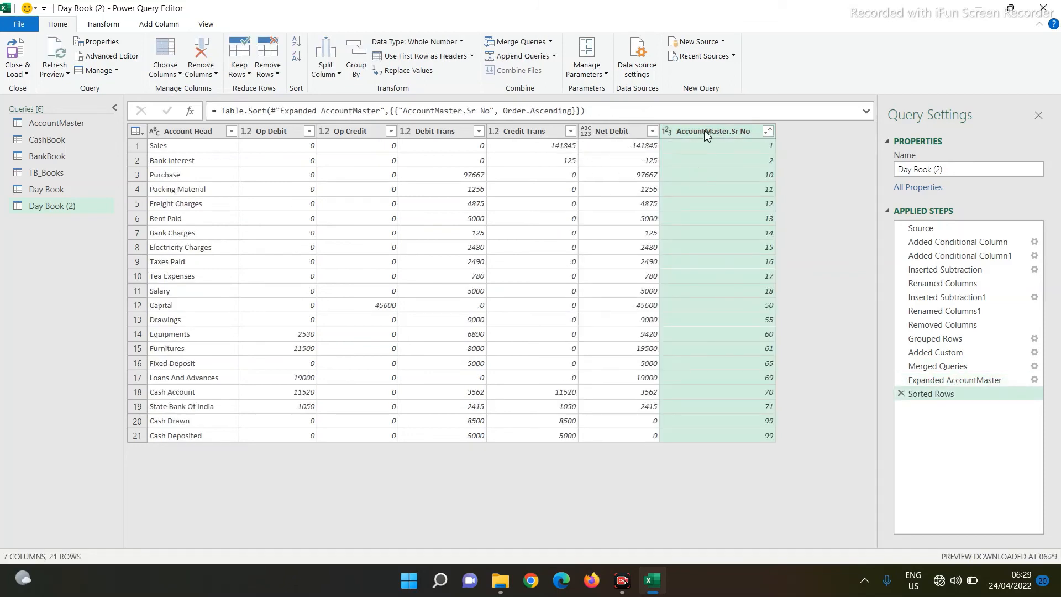
pyautogui.moveTo(706, 135); pyautogui.dragTo(173, 121)
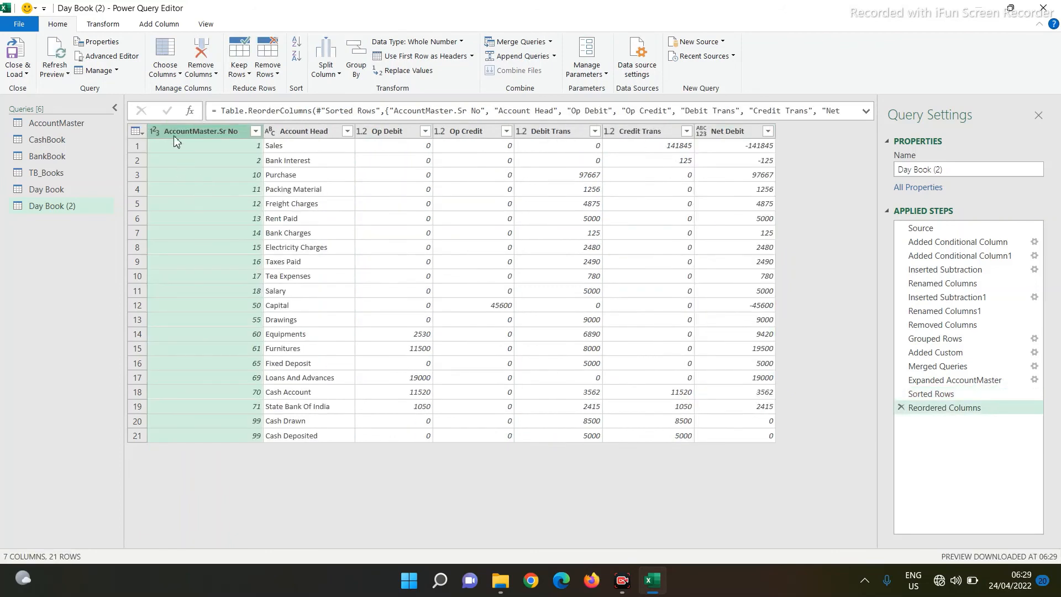
# Rename the AccountMaster.Sr No column as Sr No.
pyautogui.doubleClick(204, 132)
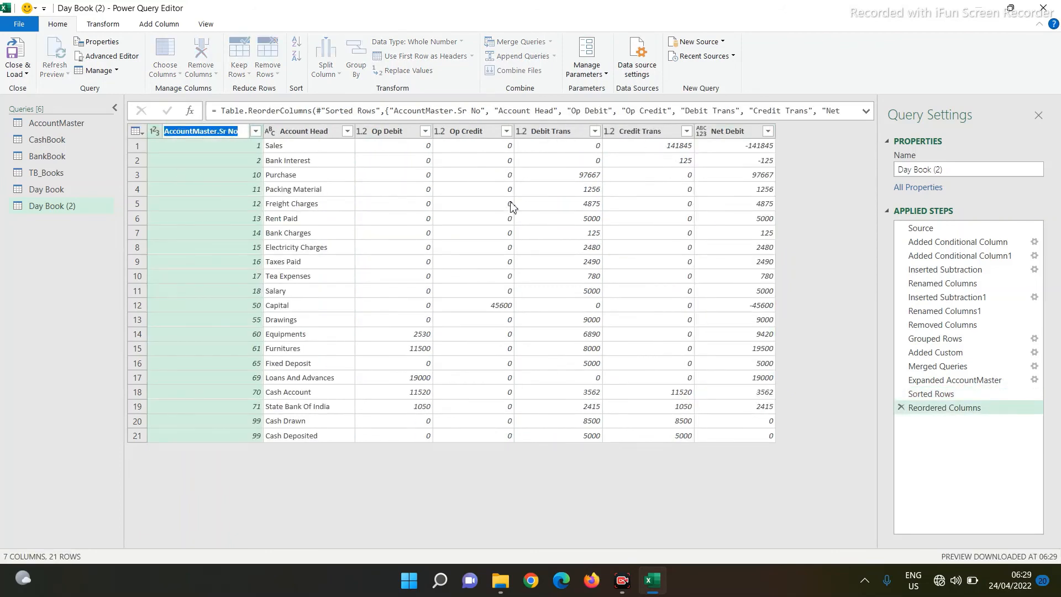
pyautogui.write('Sr No')
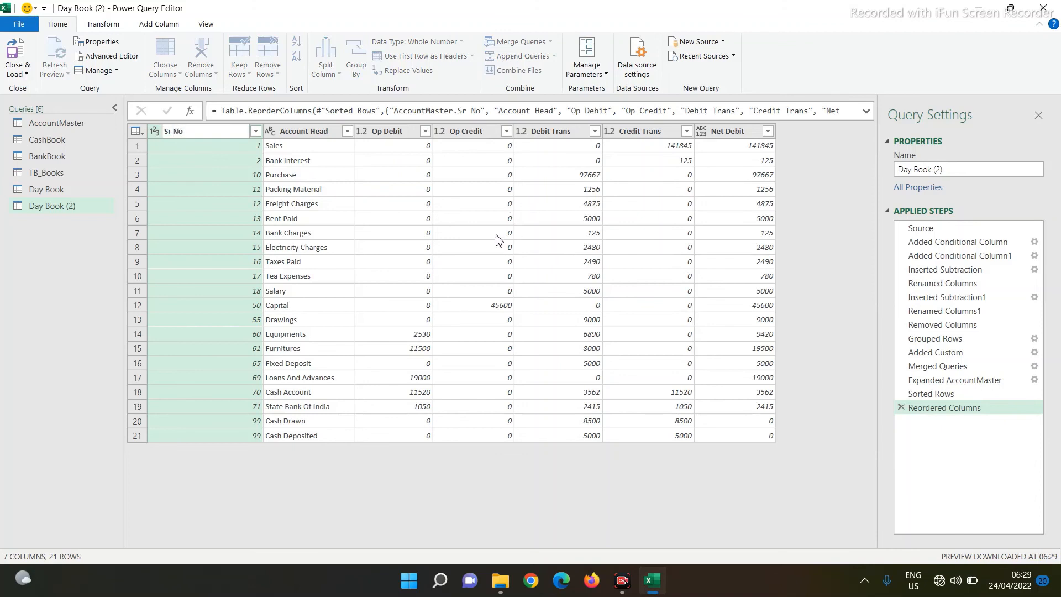
pyautogui.press('Return')
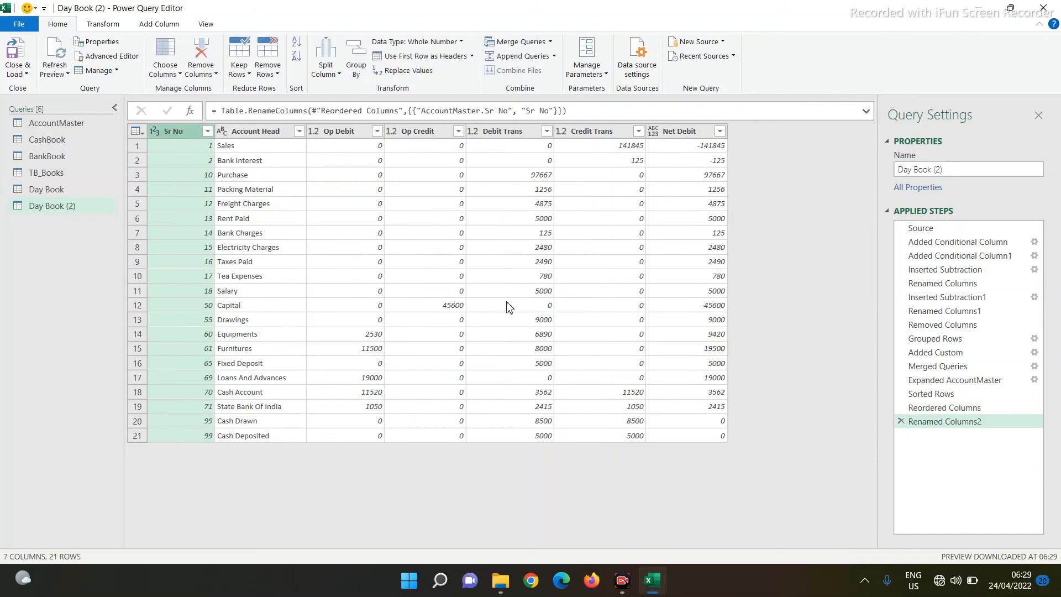
# Load the grouped query as a table on a new worksheet and select its Net Debit column to check the total.
pyautogui.click(25, 71)
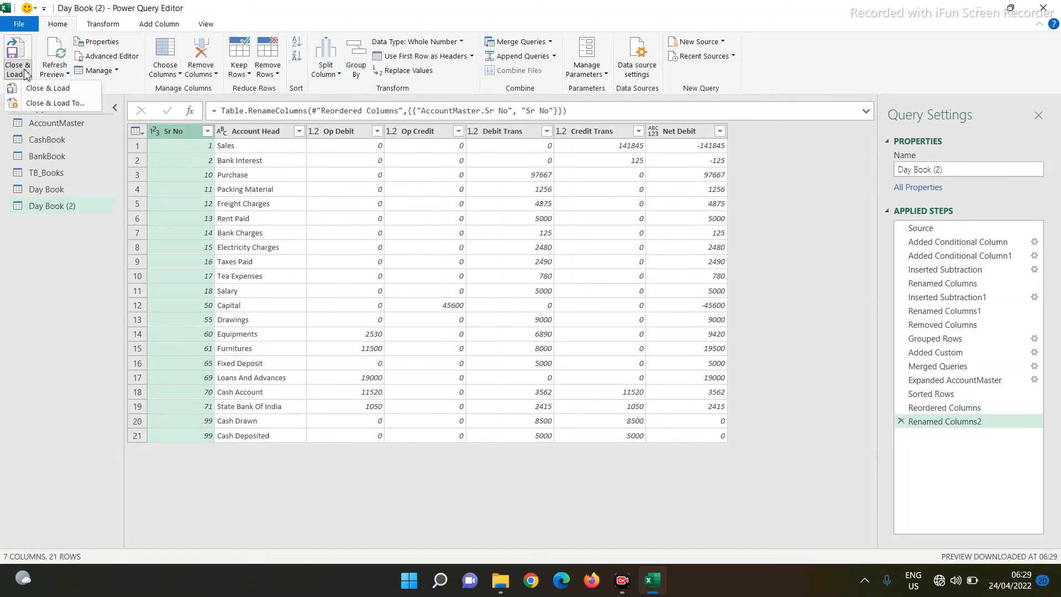
pyautogui.click(40, 104)
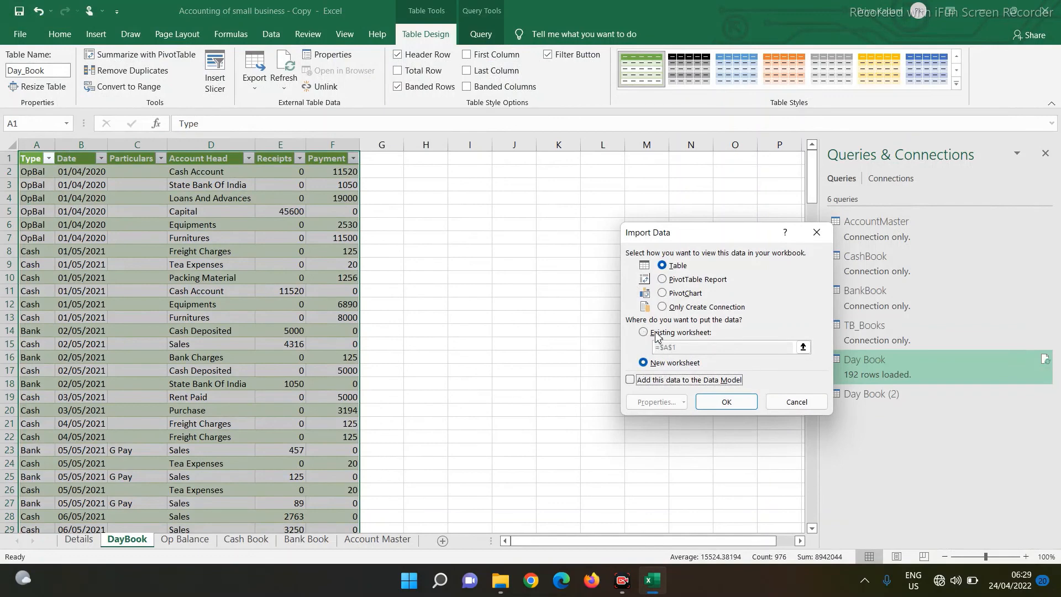
pyautogui.click(725, 402)
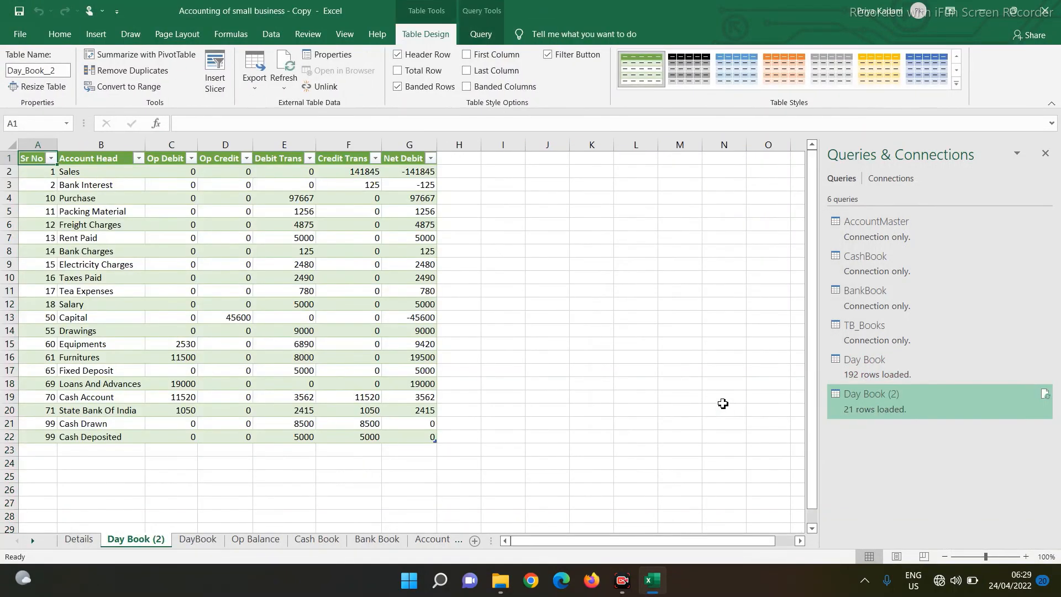
pyautogui.click(412, 145)
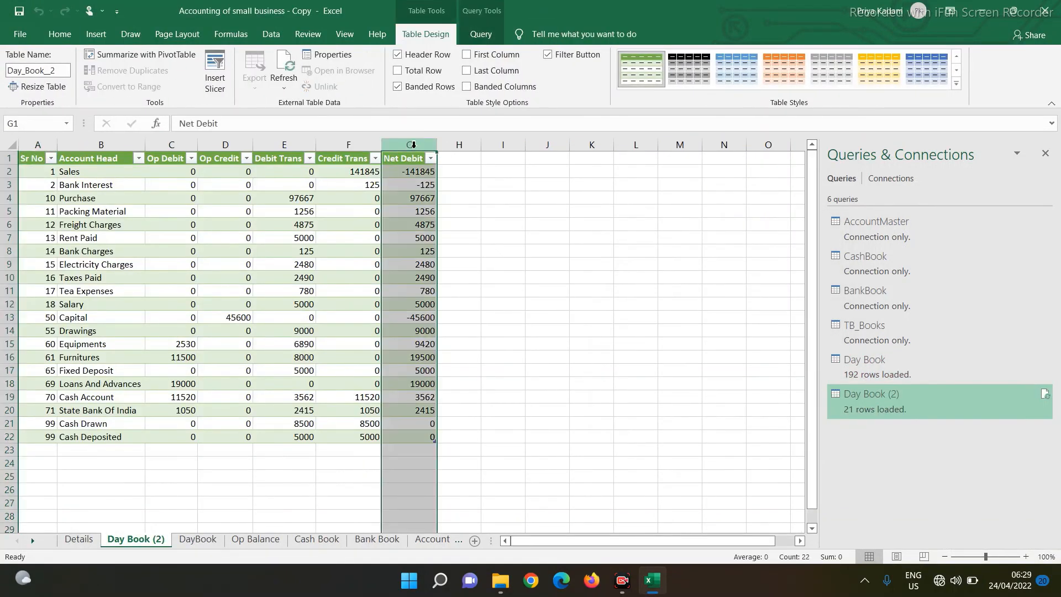